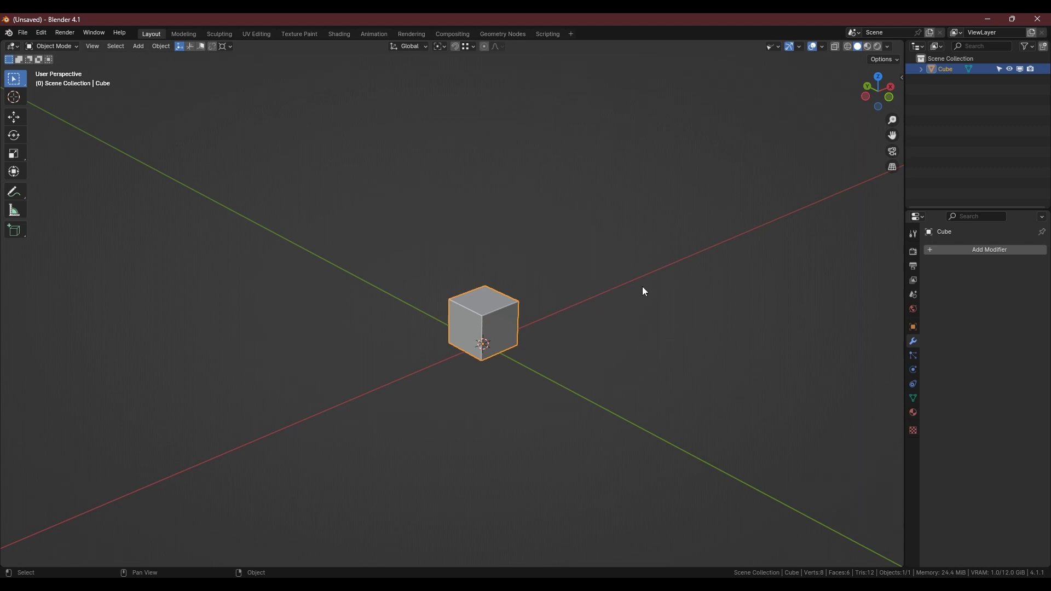
Import the tank blueprint image as a plane using Images as Planes
middle_drag(460, 282, 565, 303)
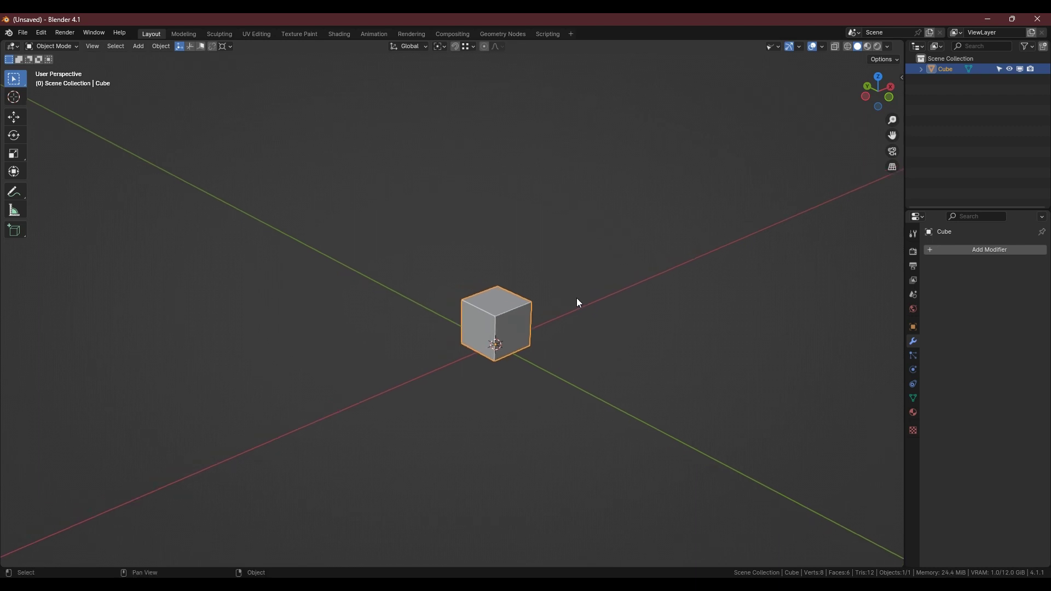
key(shift+a)
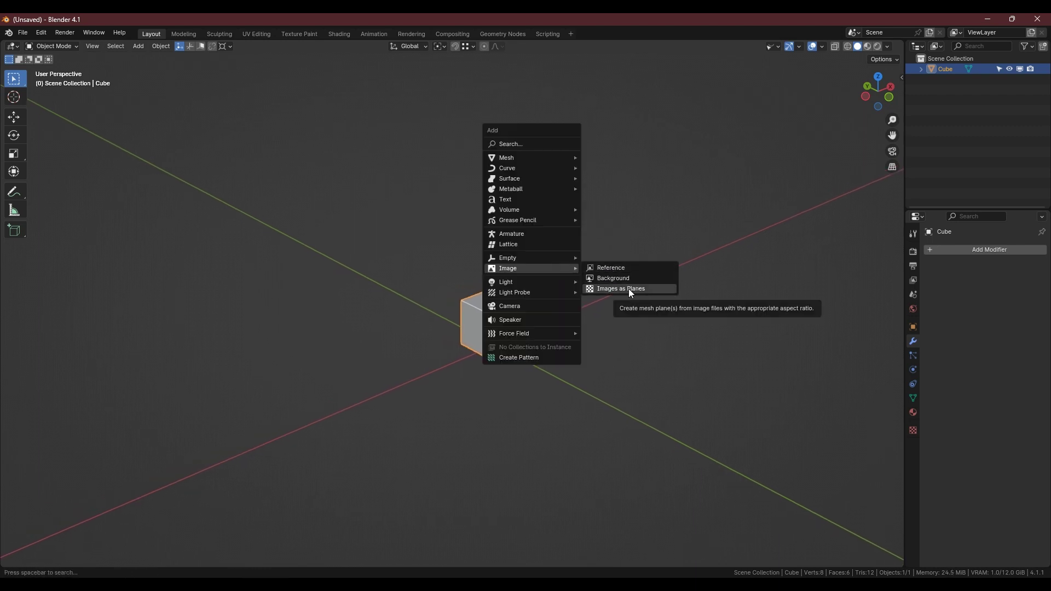
key(shift+a)
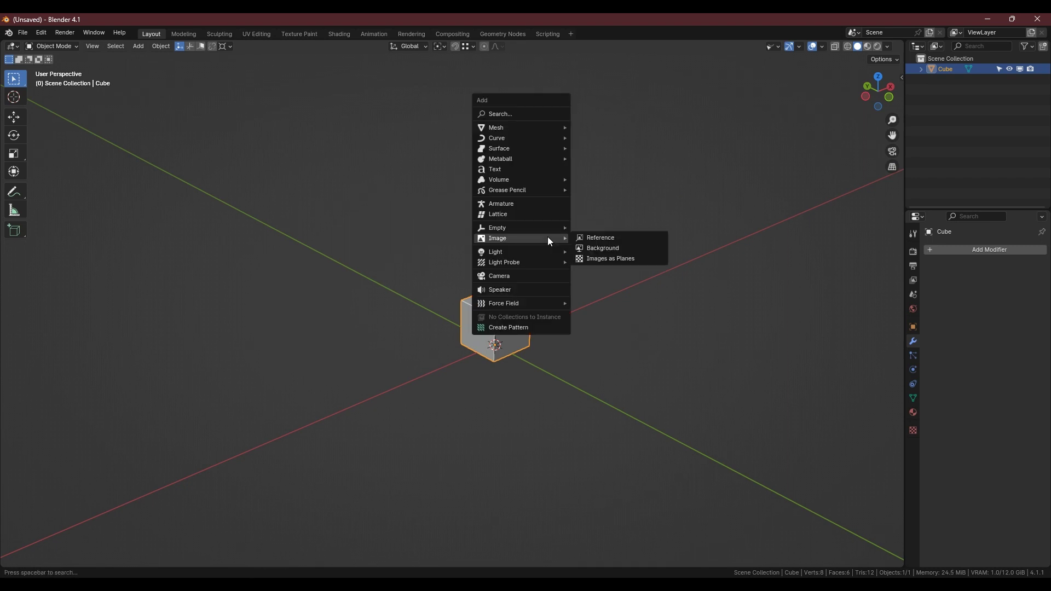
click(602, 257)
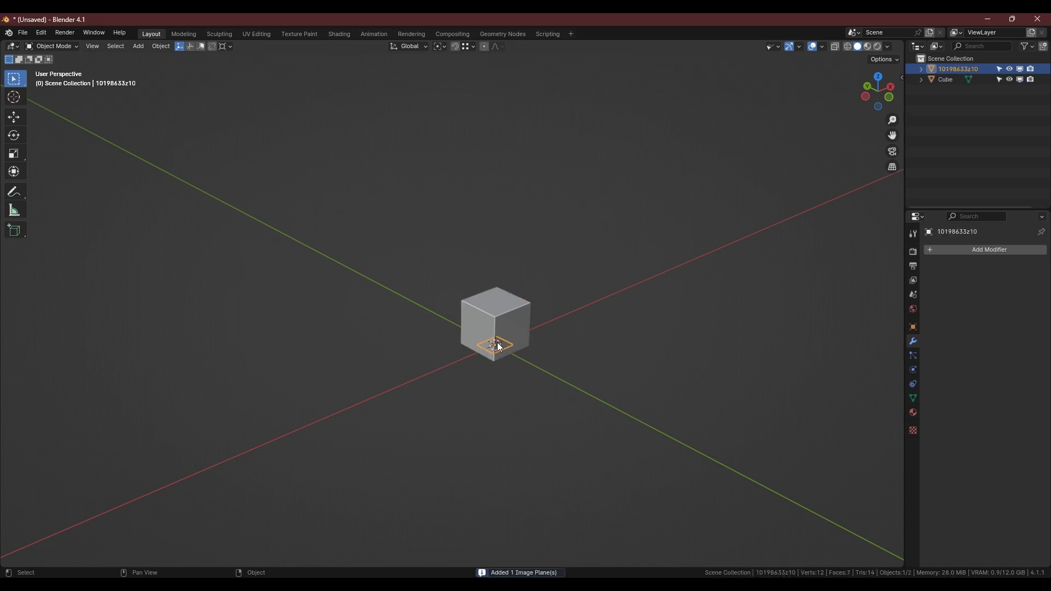
Stand the image plane upright at 90 degrees, scale it up, and move it back along Y behind the cube
key(r)
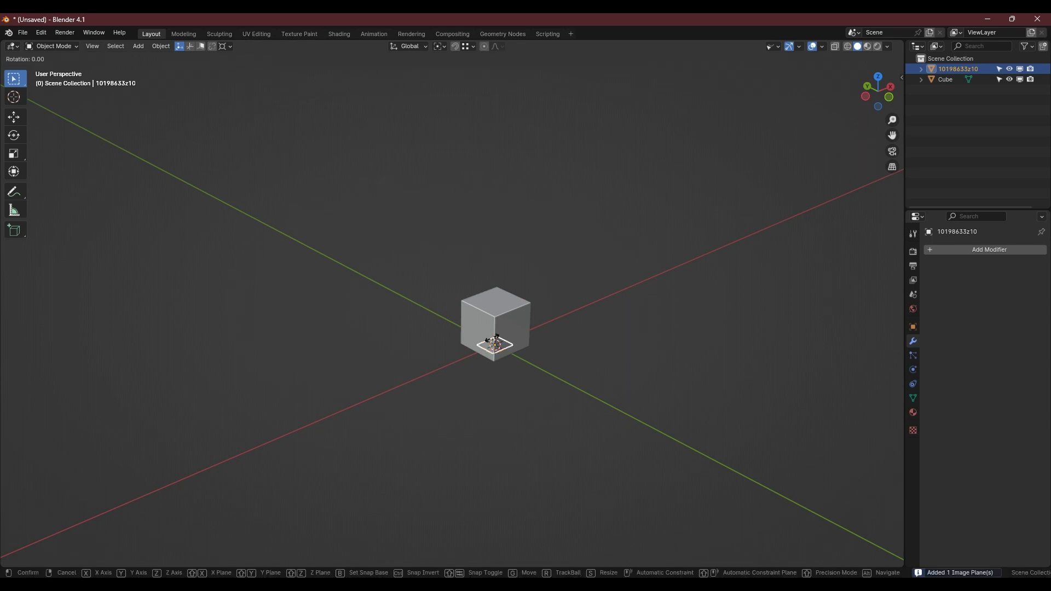
text(x)
text(9)
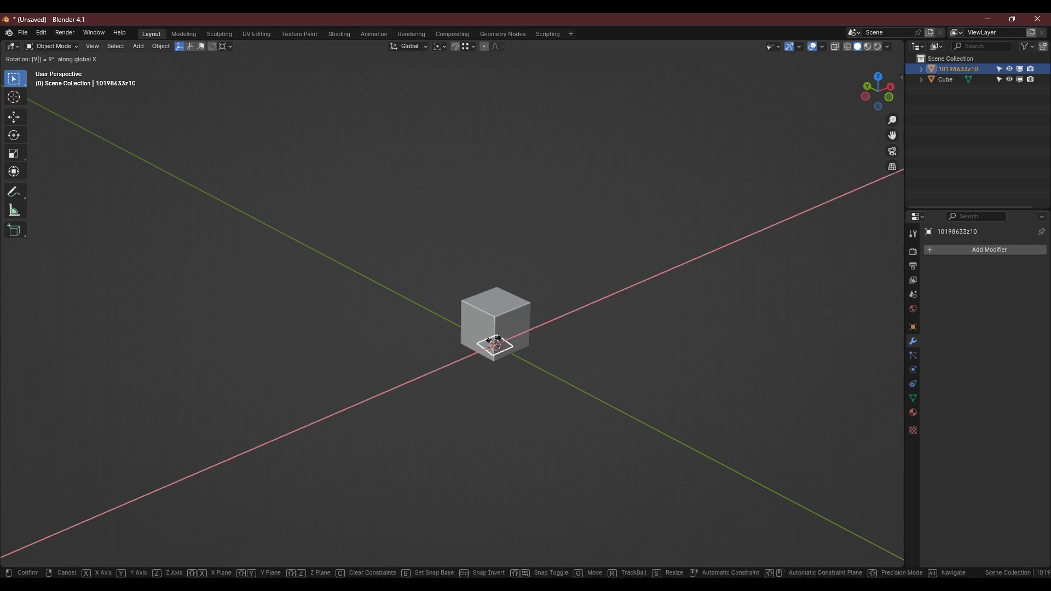
text(0)
key(Return)
key(s)
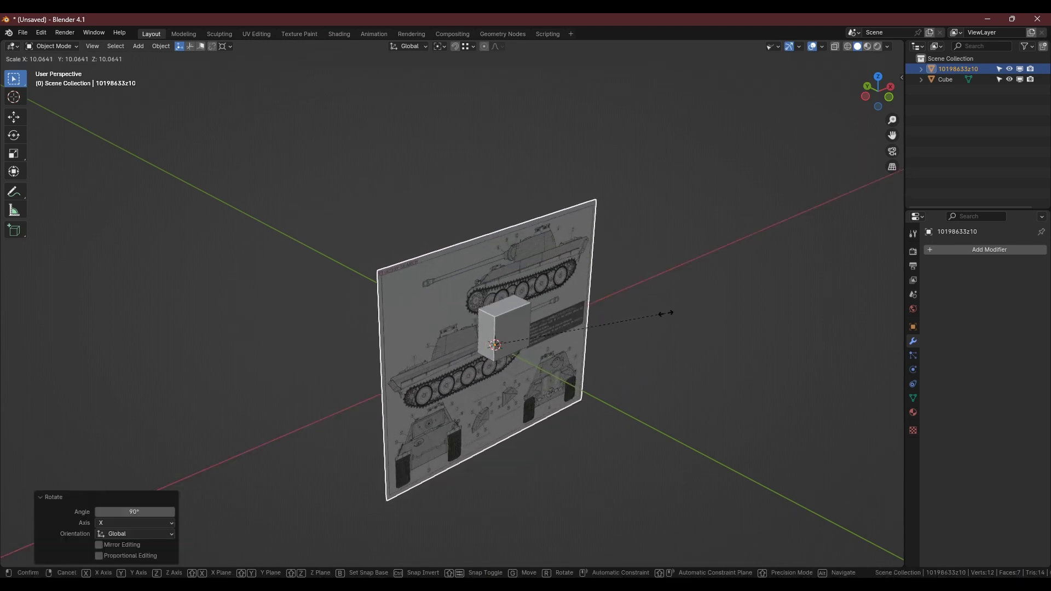
click(673, 313)
key(g)
key(y)
click(513, 289)
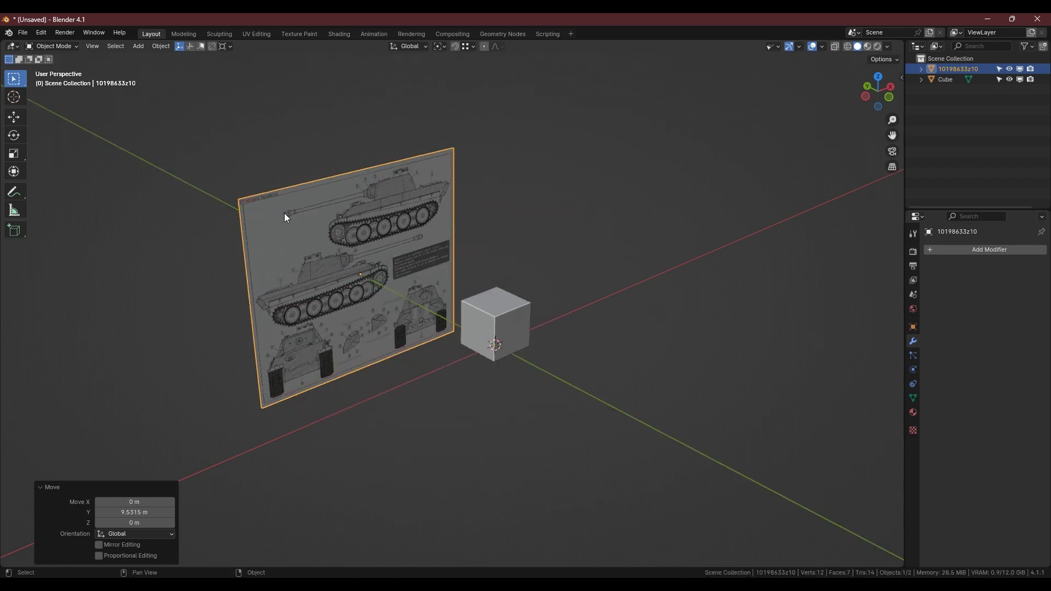
mouse_move(293, 216)
middle_down()
mouse_move(404, 219)
mouse_move(366, 245)
mouse_move(400, 214)
mouse_move(453, 237)
mouse_move(513, 214)
middle_up()
View the scene in Front Orthographic, toggle X-ray on the cube and back, then select the image plane
click(880, 97)
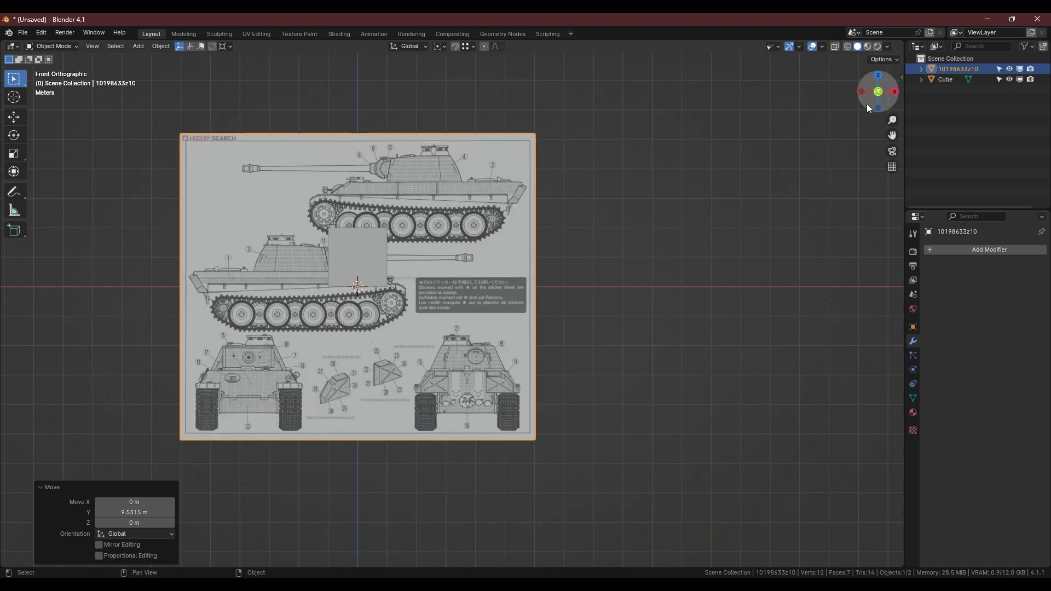
scroll(427, 262, up, 2)
shift+middle_drag(464, 263, 538, 269)
click(588, 296)
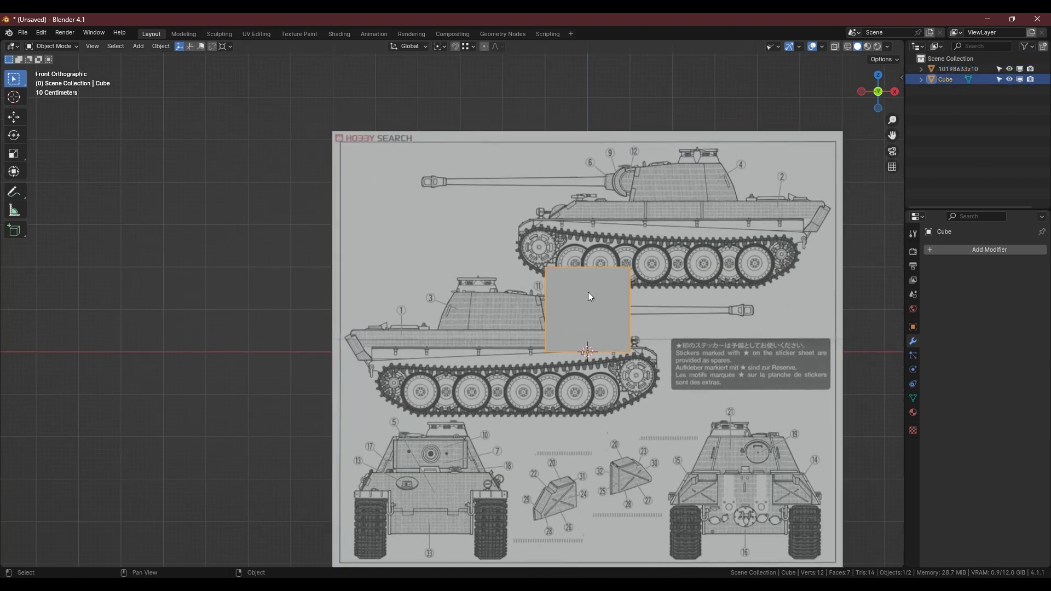
scroll(472, 301, down, 2)
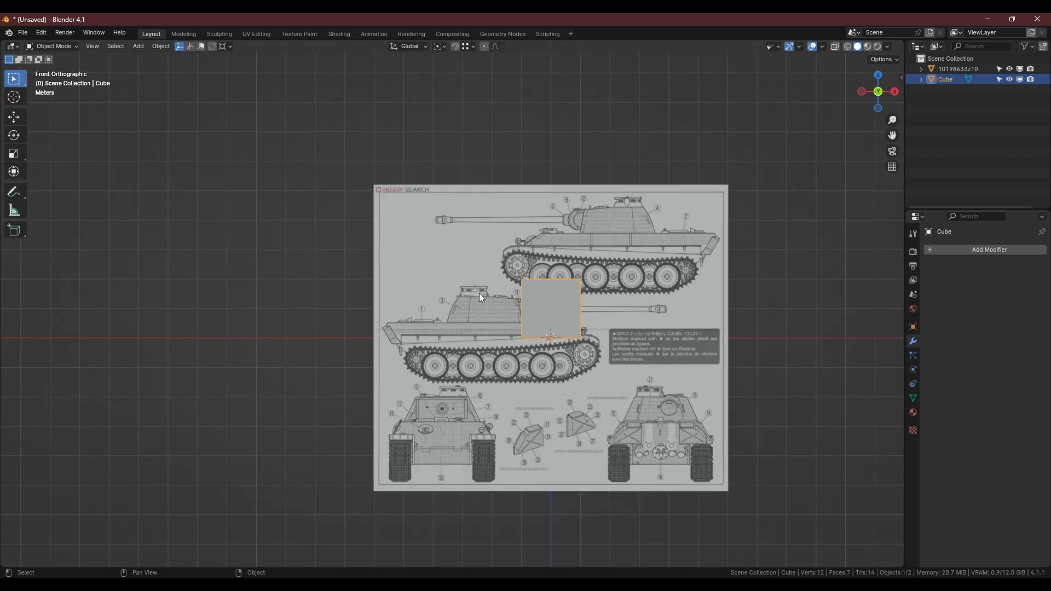
scroll(501, 285, up, 1)
scroll(500, 286, up, 1)
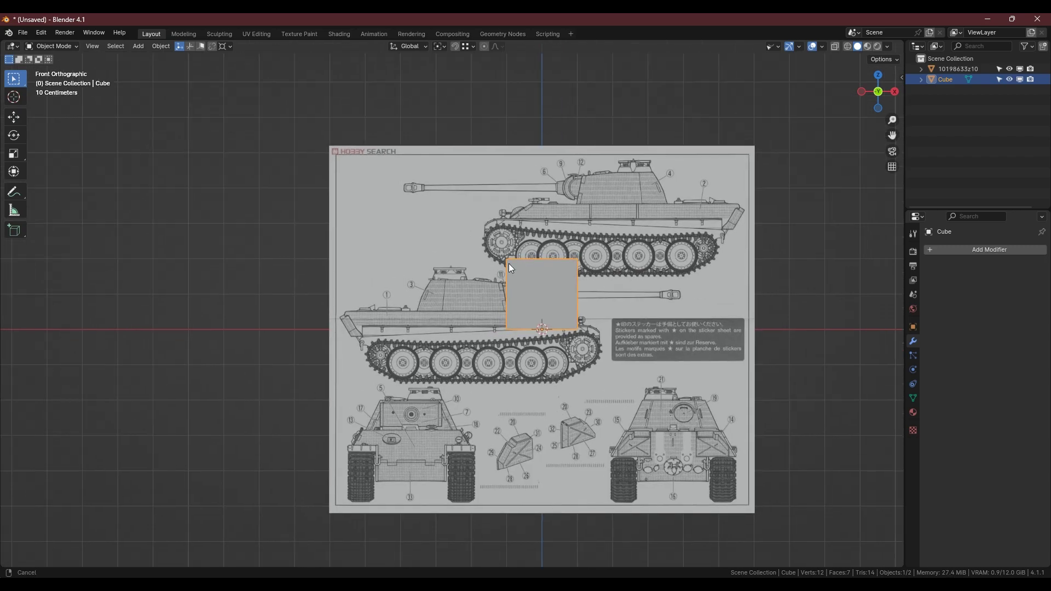
scroll(513, 261, up, 1)
scroll(514, 260, up, 1)
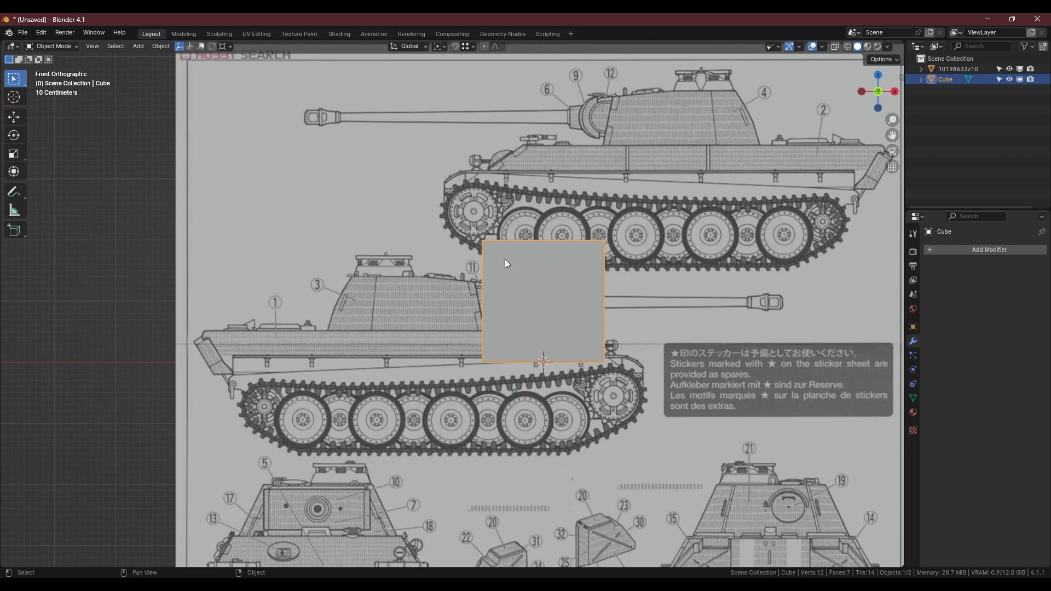
key(alt+z)
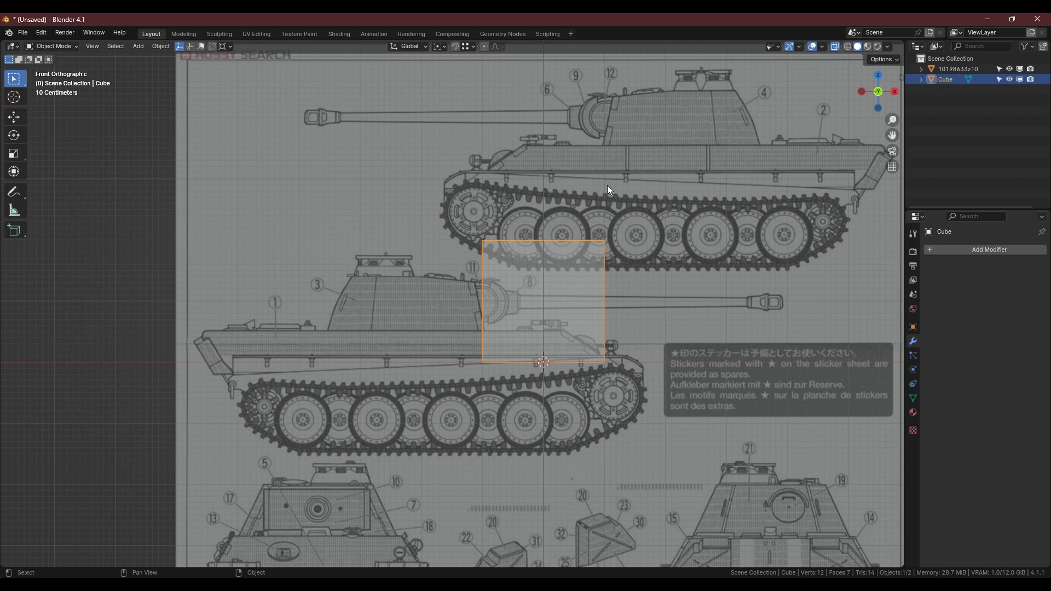
shift+middle_drag(493, 235, 505, 227)
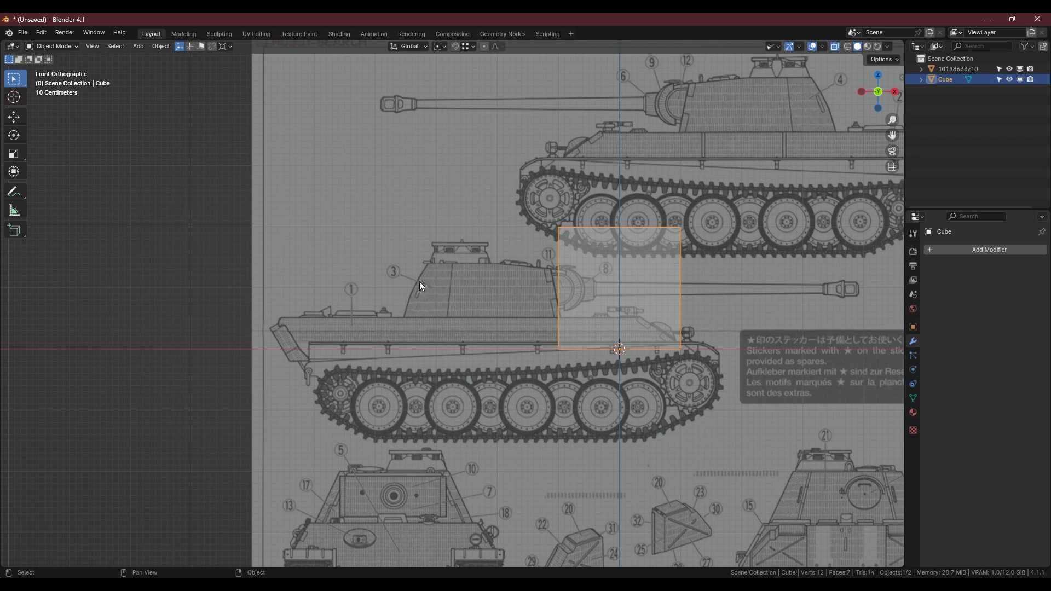
key(alt+z)
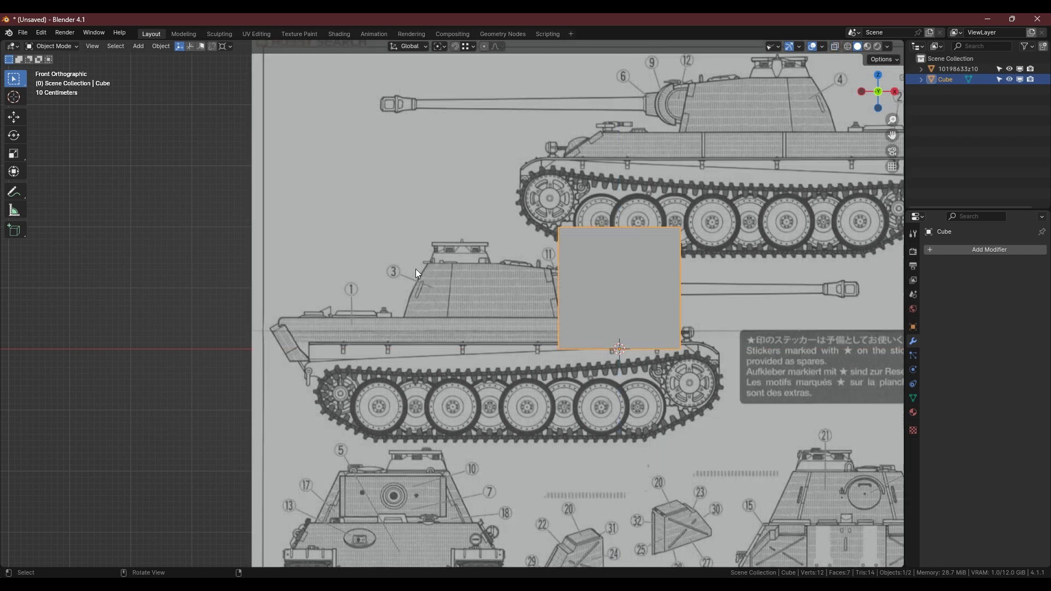
scroll(434, 261, down, 3)
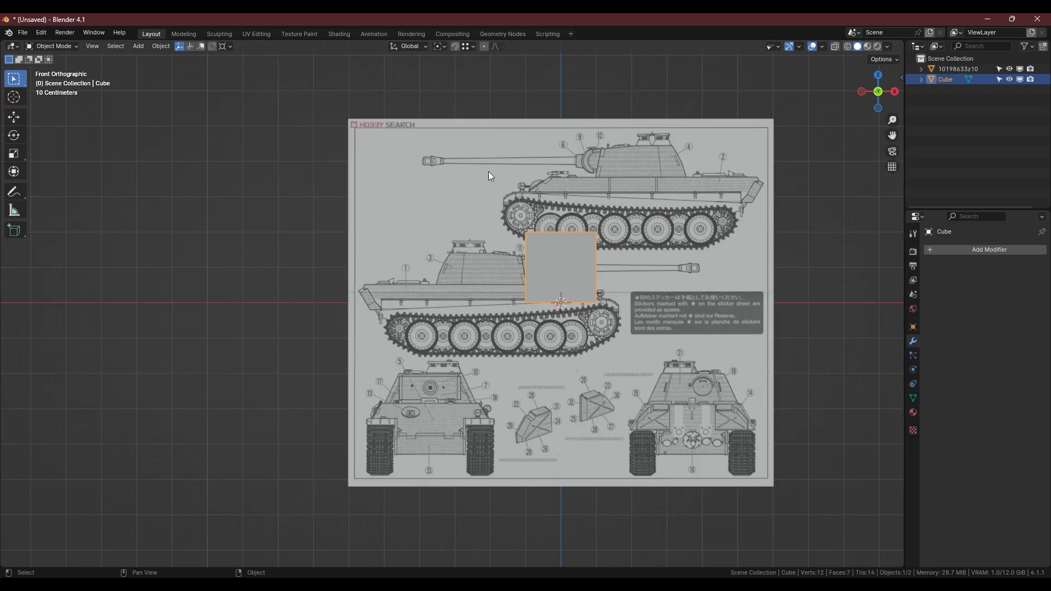
click(548, 162)
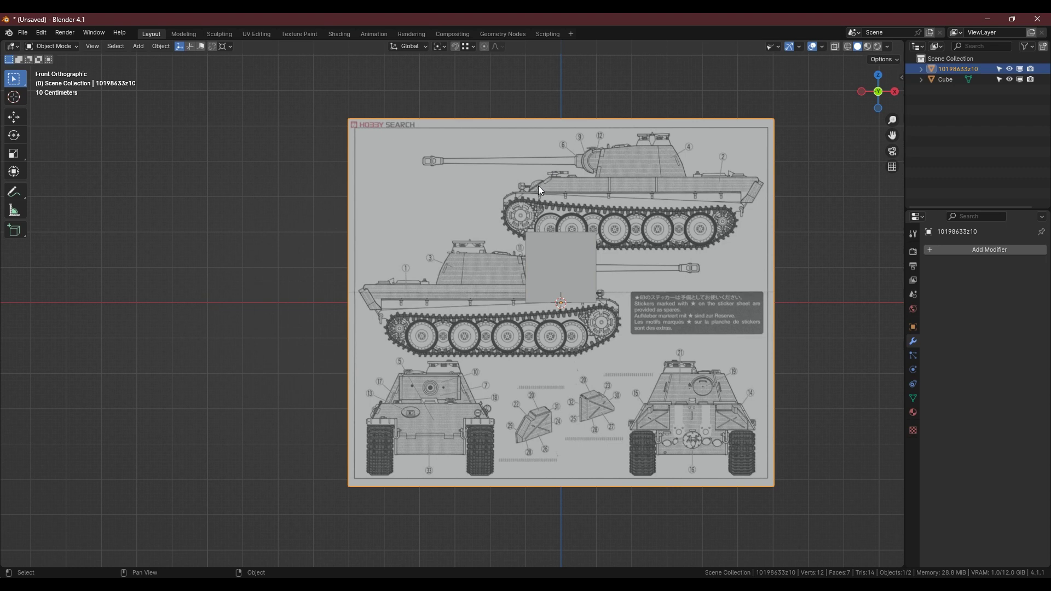
click(889, 46)
click(889, 46)
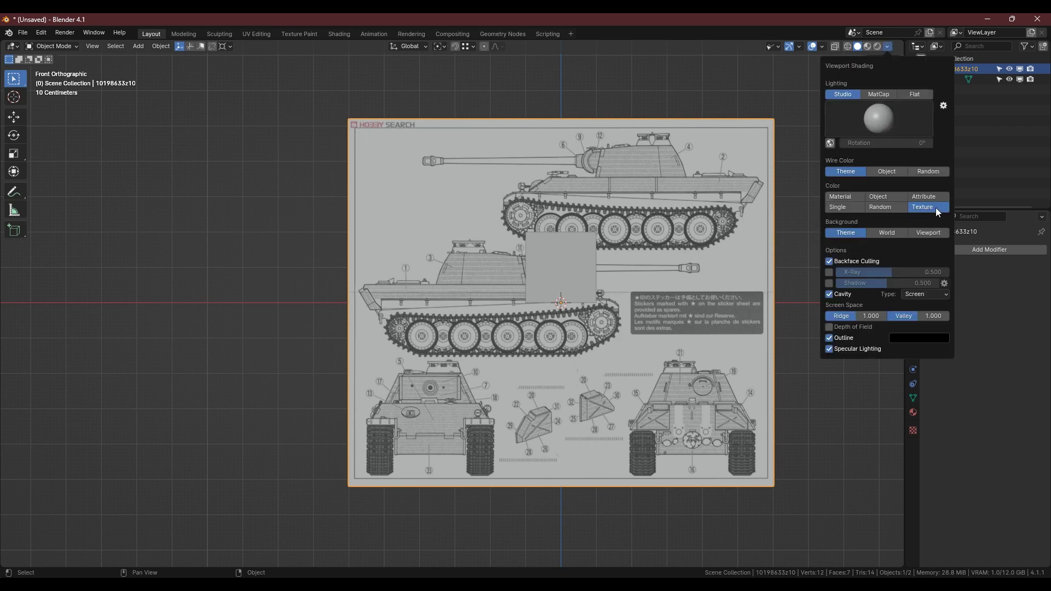
click(836, 197)
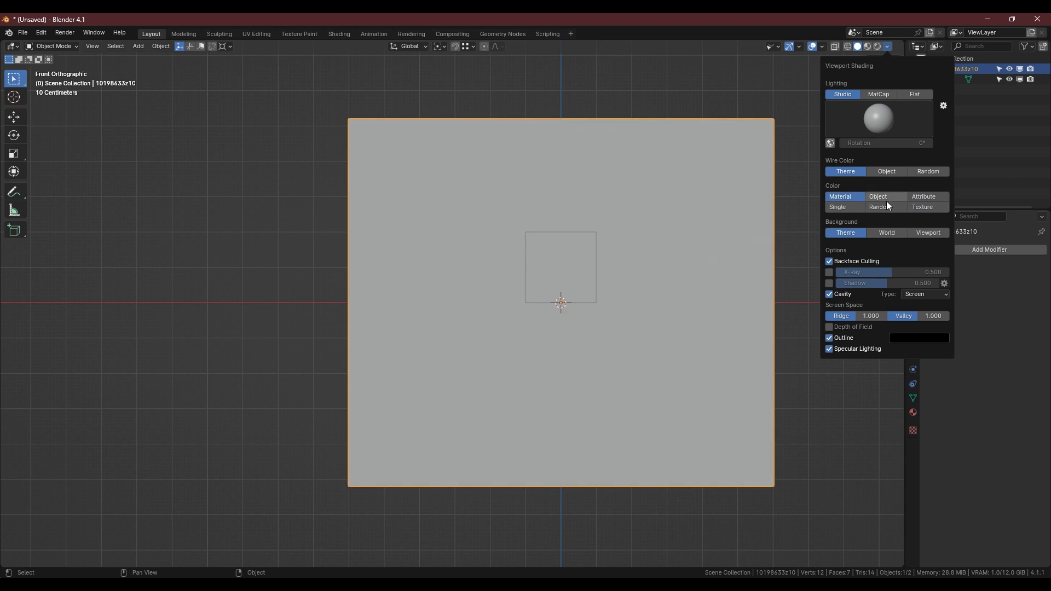
click(887, 199)
click(922, 196)
click(841, 205)
click(877, 205)
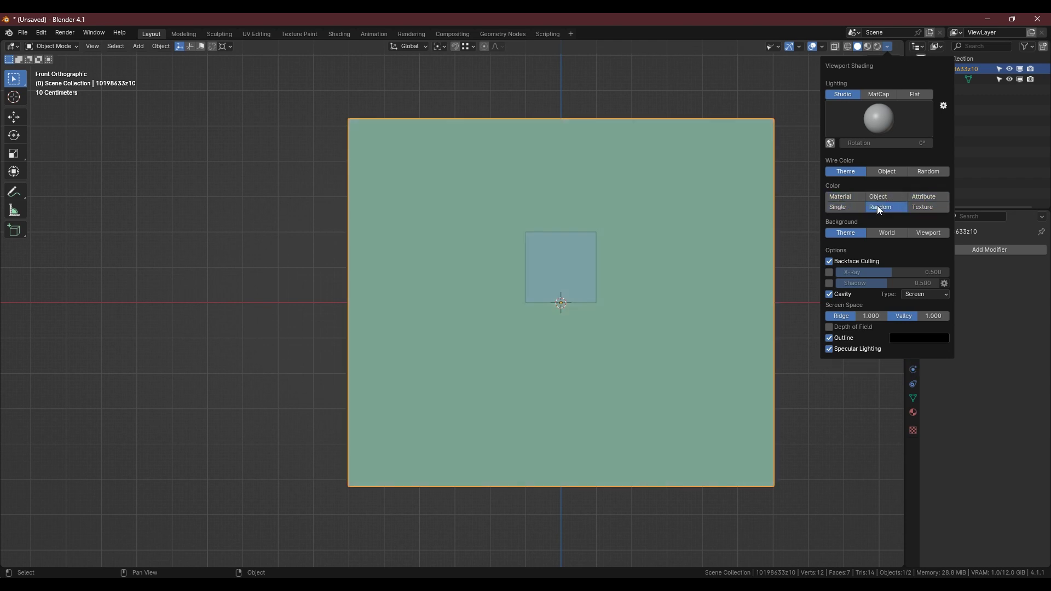
click(919, 208)
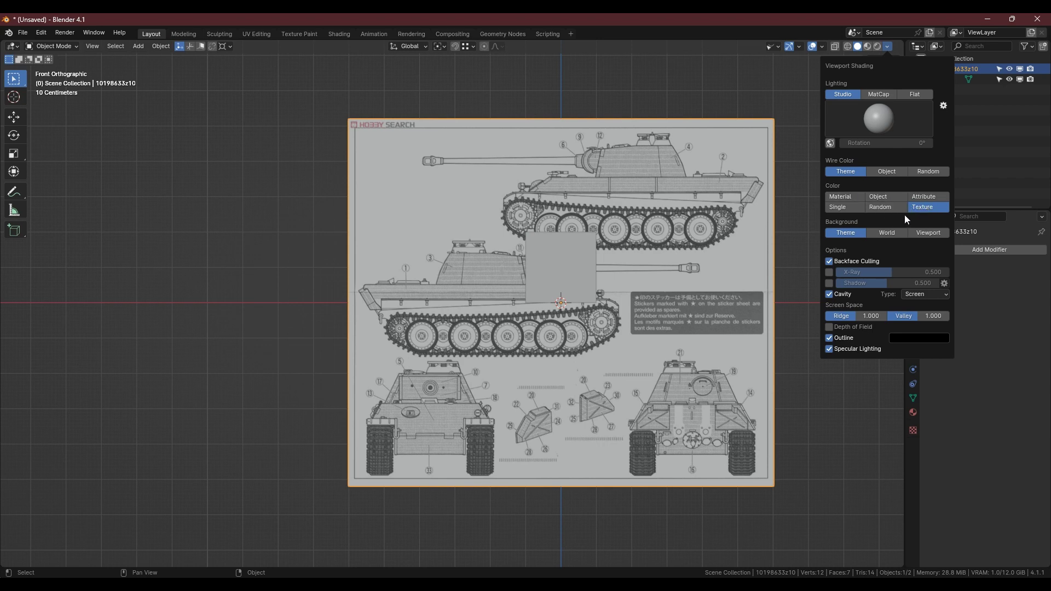
click(565, 270)
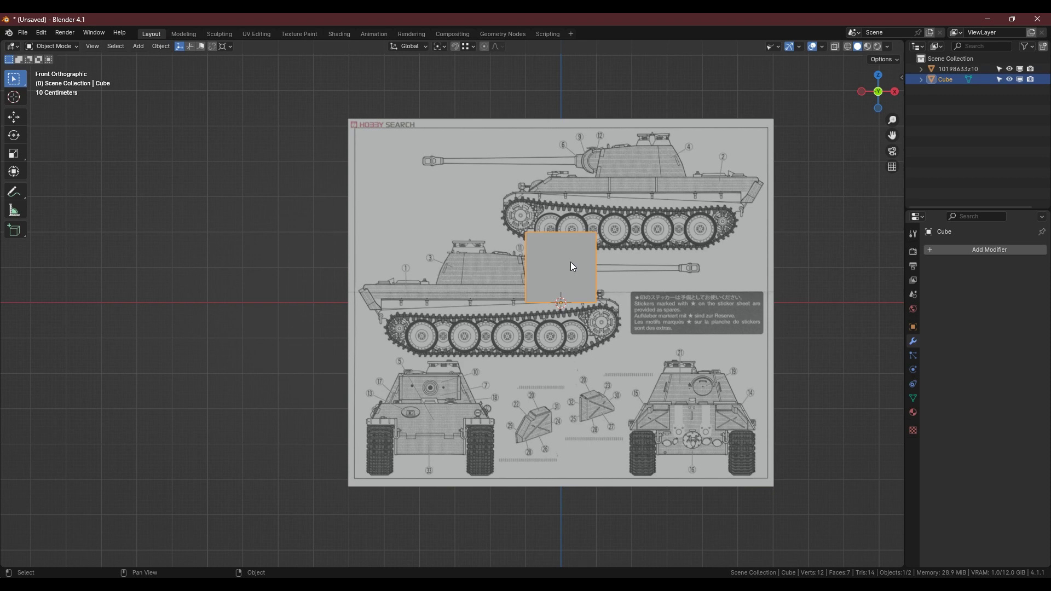
Add a cylinder, move it along X over the tank hull, and shade it smooth
key(shift+a)
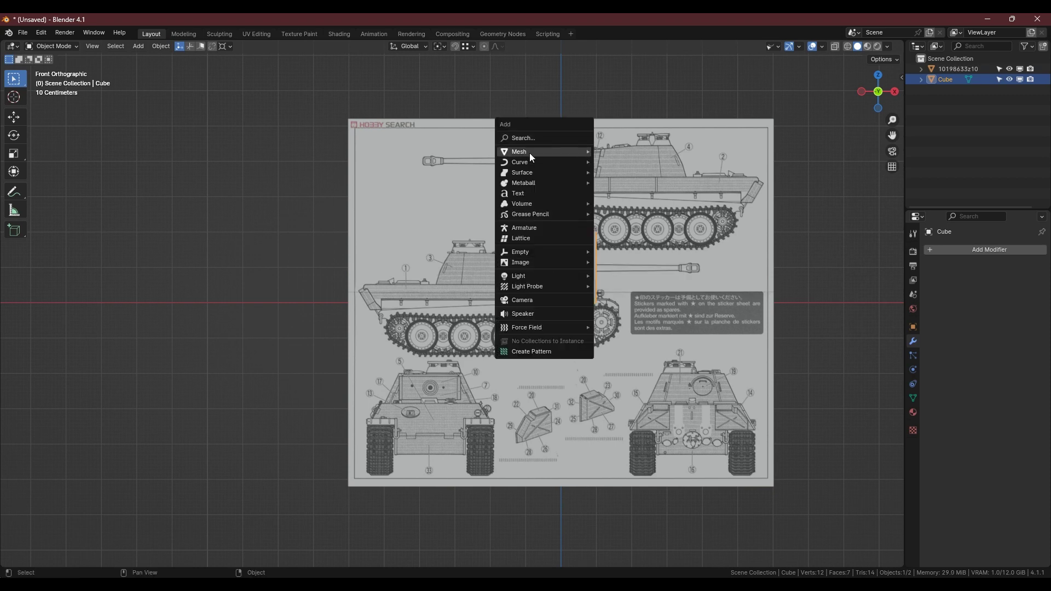
click(631, 214)
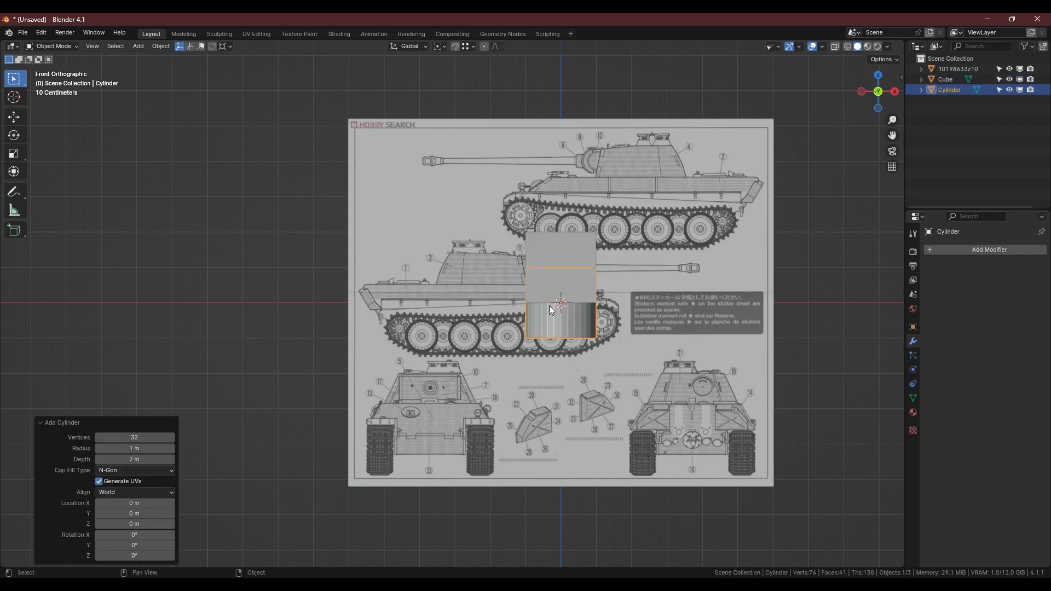
key(g)
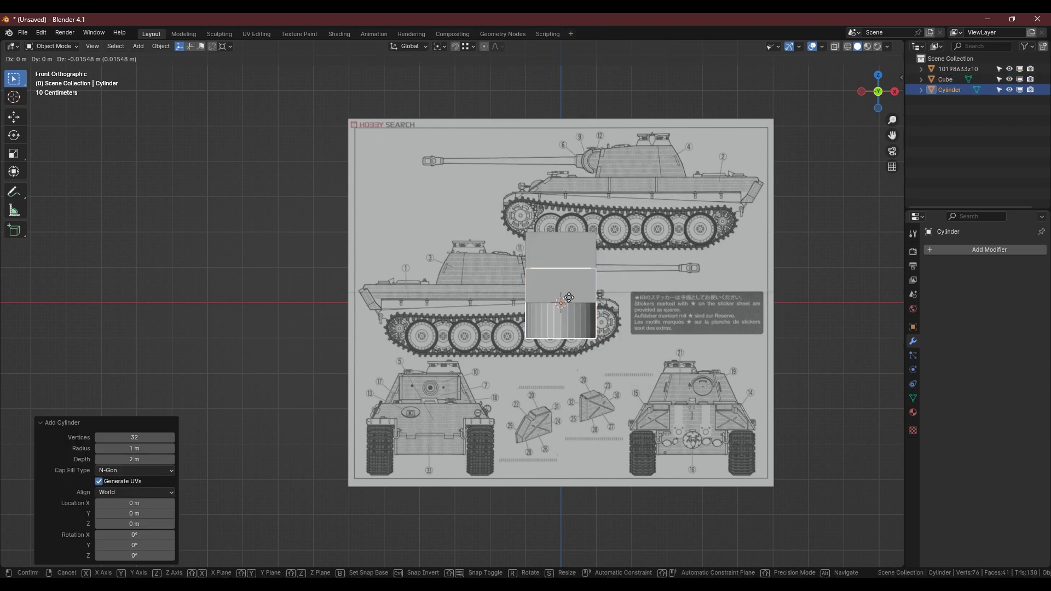
key(x)
click(473, 294)
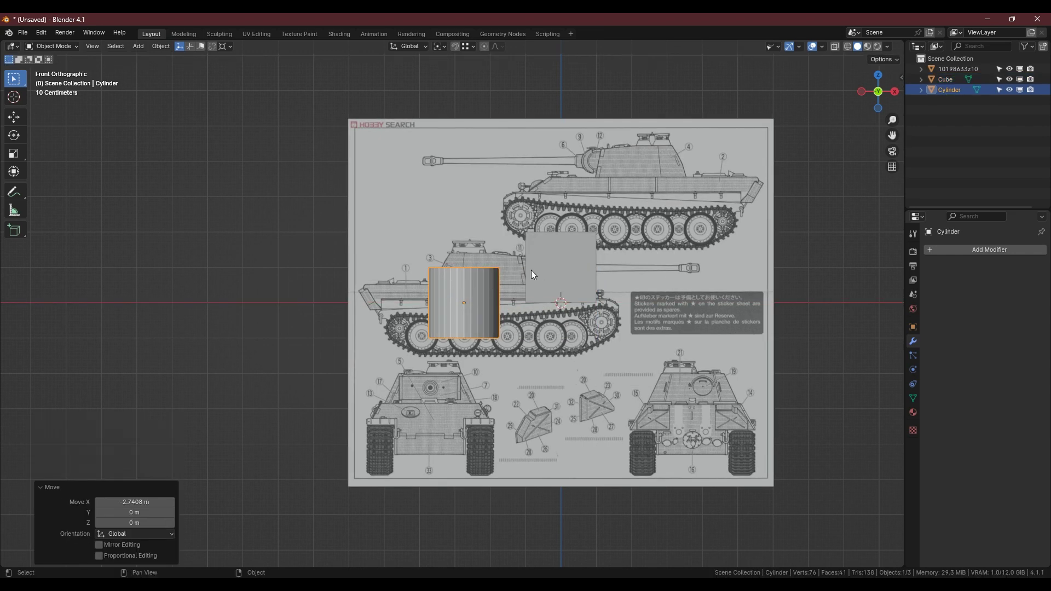
right_click(439, 249)
click(420, 287)
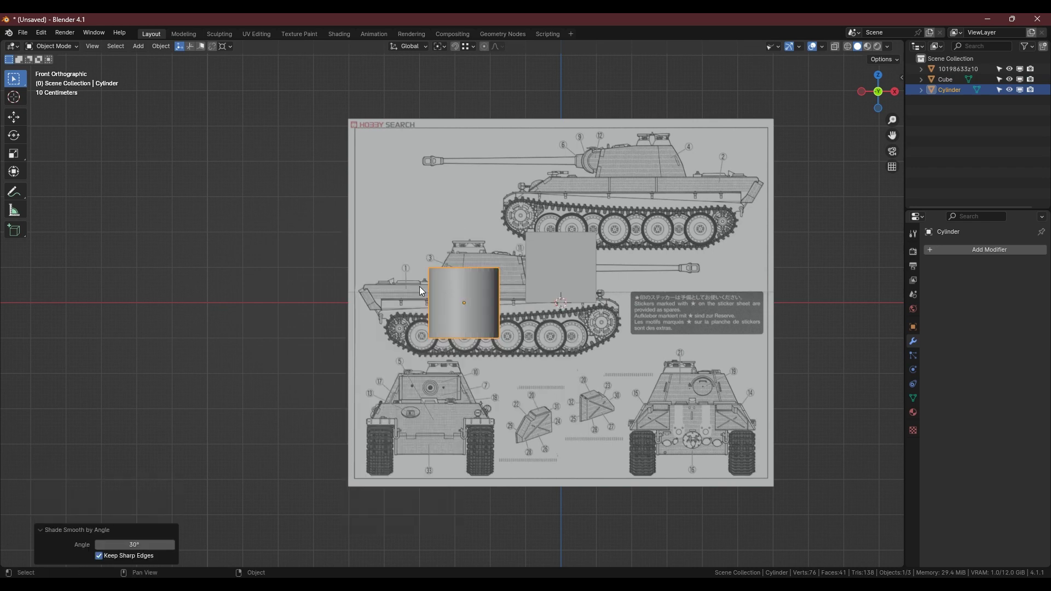
scroll(482, 280, up, 2)
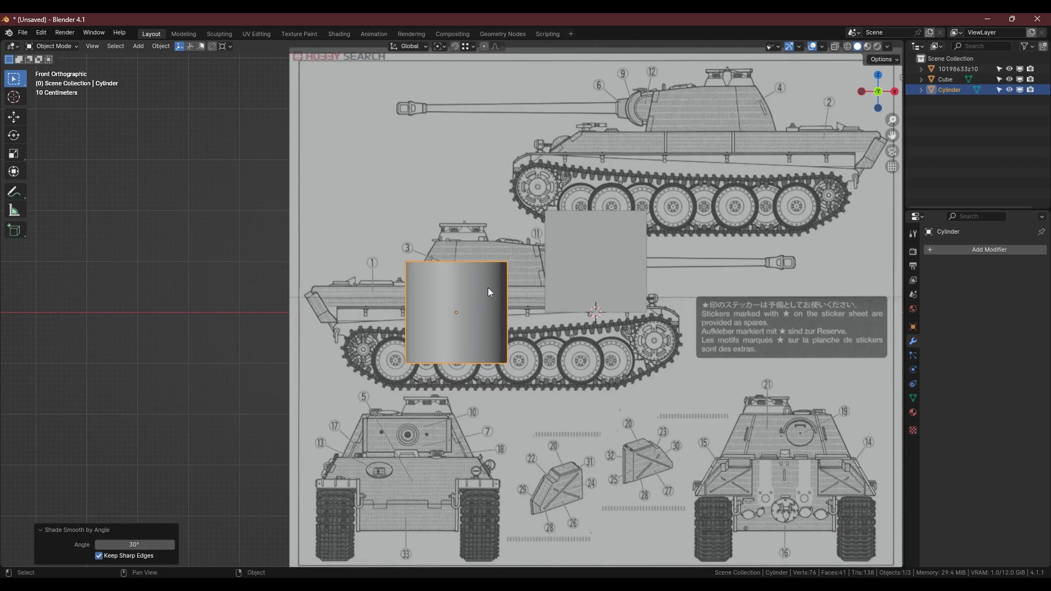
With X-ray on, lower the cylinder's top edge loop along Z to shorten it
key(alt+z)
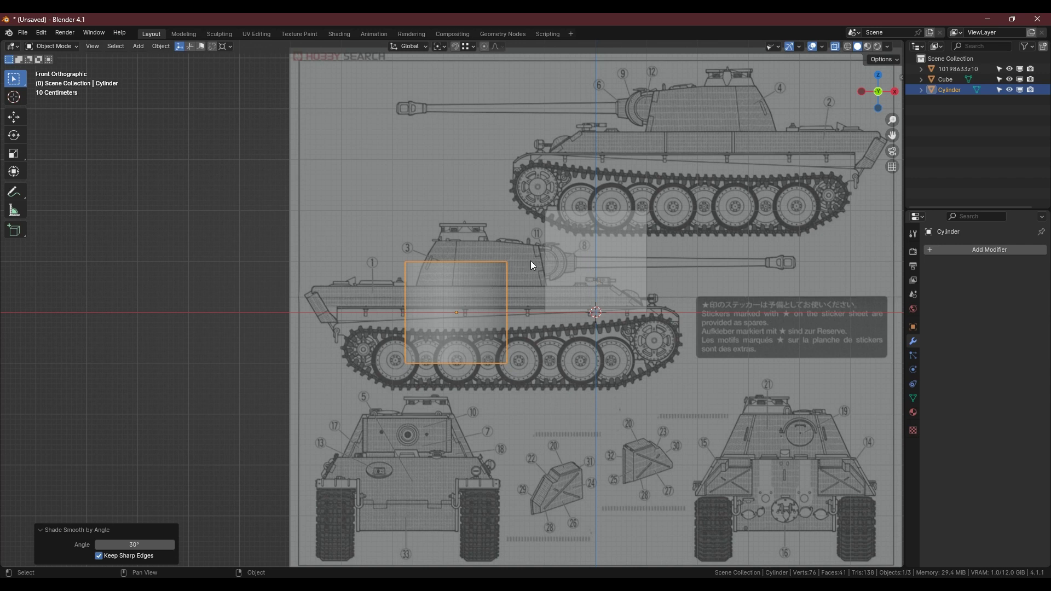
click(575, 268)
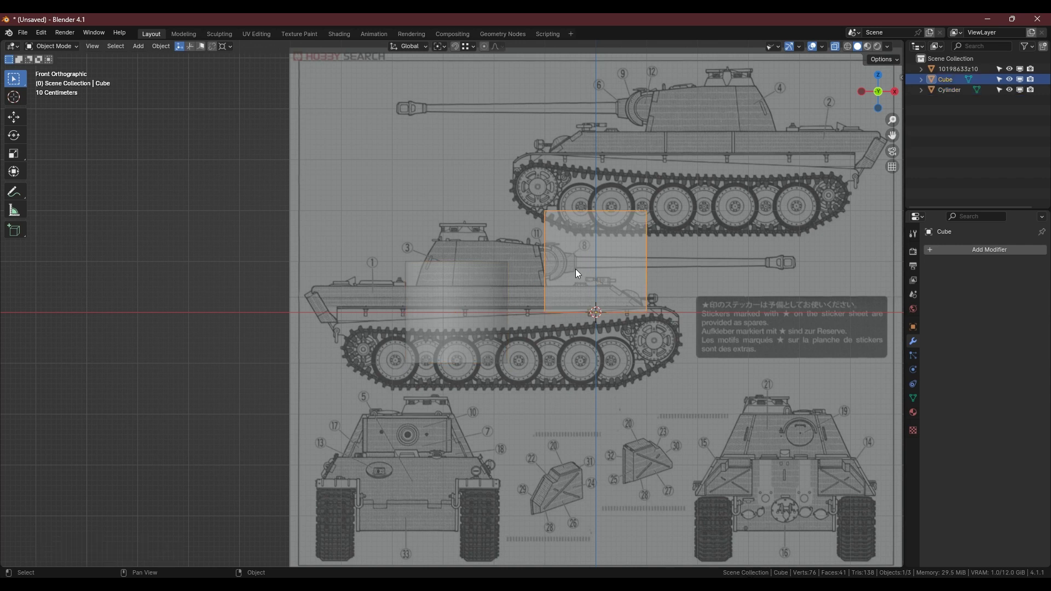
click(453, 283)
key(Tab)
alt+click(498, 263)
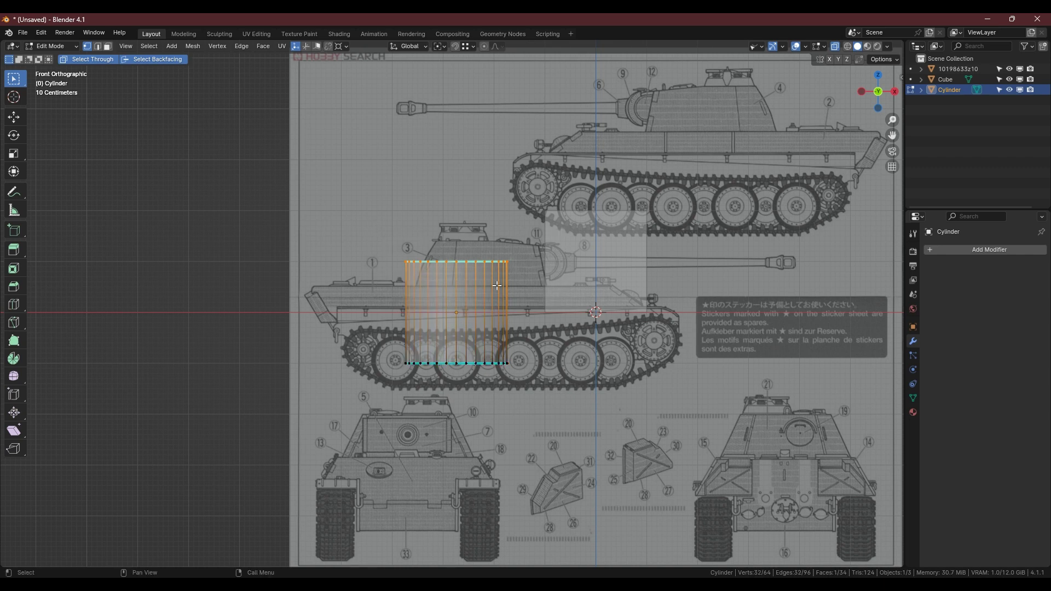
key(g)
key(z)
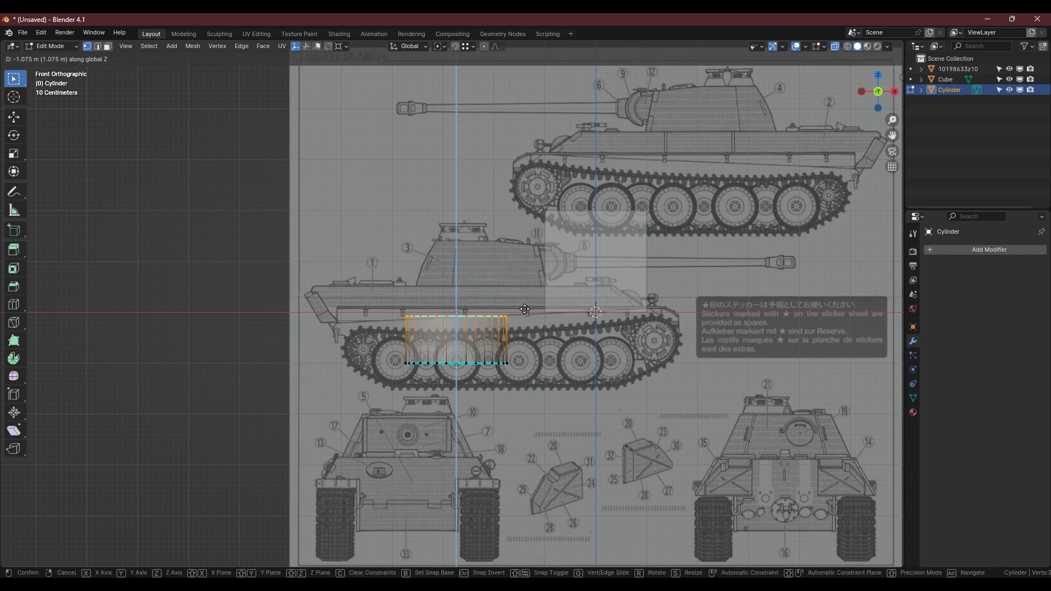
click(541, 278)
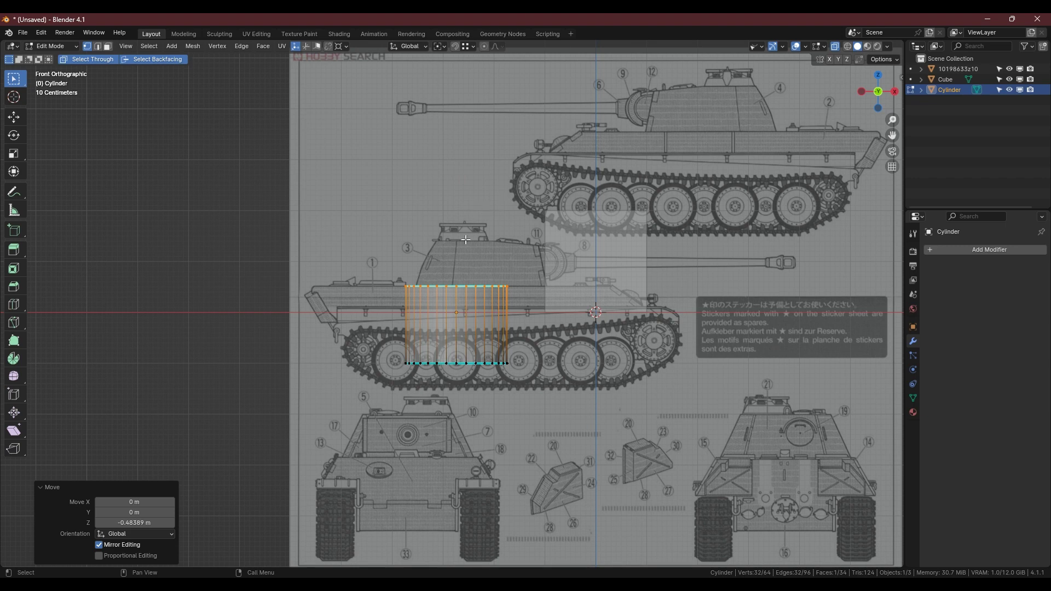
key(Tab)
Move the cube about 2.6 m along X back over the gun barrel, with X-ray off
click(608, 231)
key(g)
key(x)
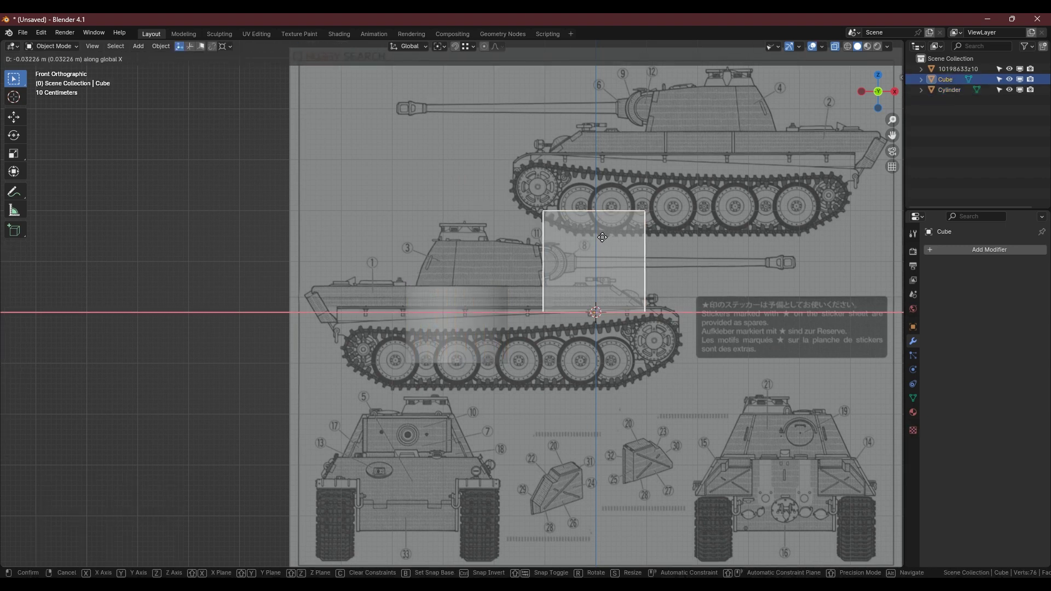
click(443, 283)
click(442, 339)
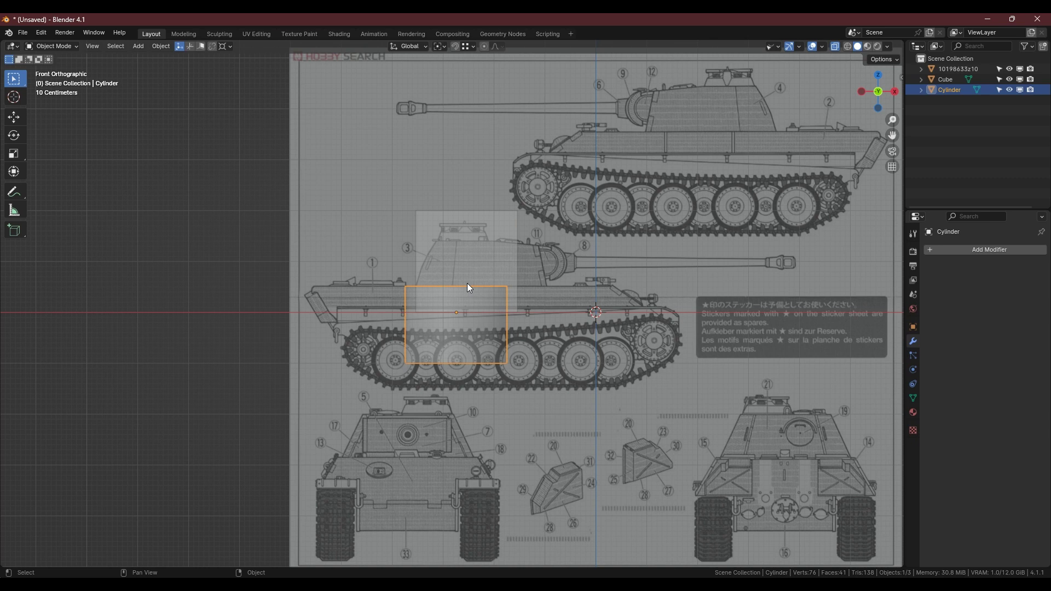
key(ctrl+i)
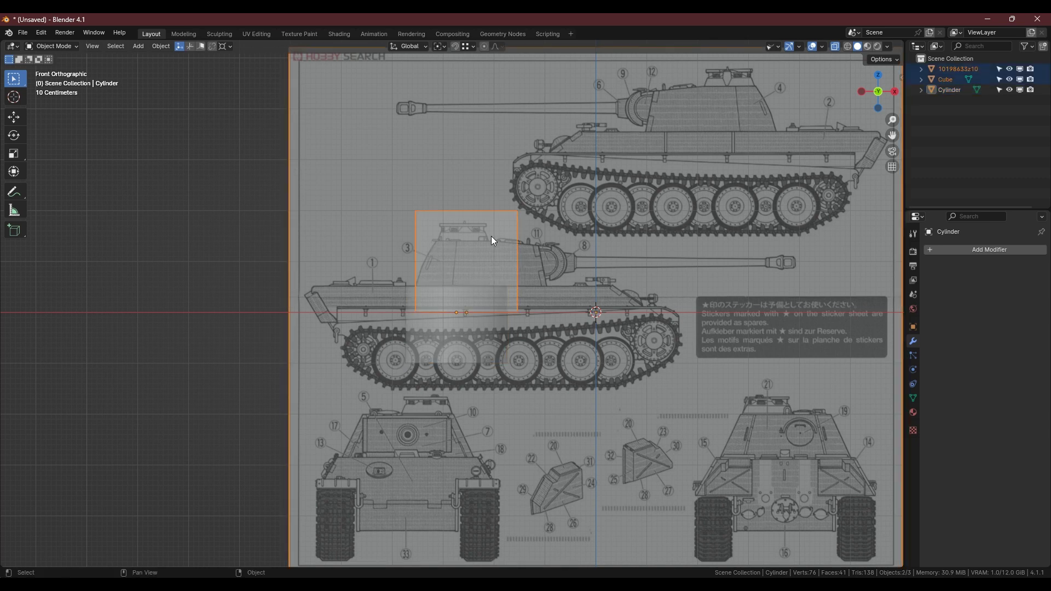
click(488, 237)
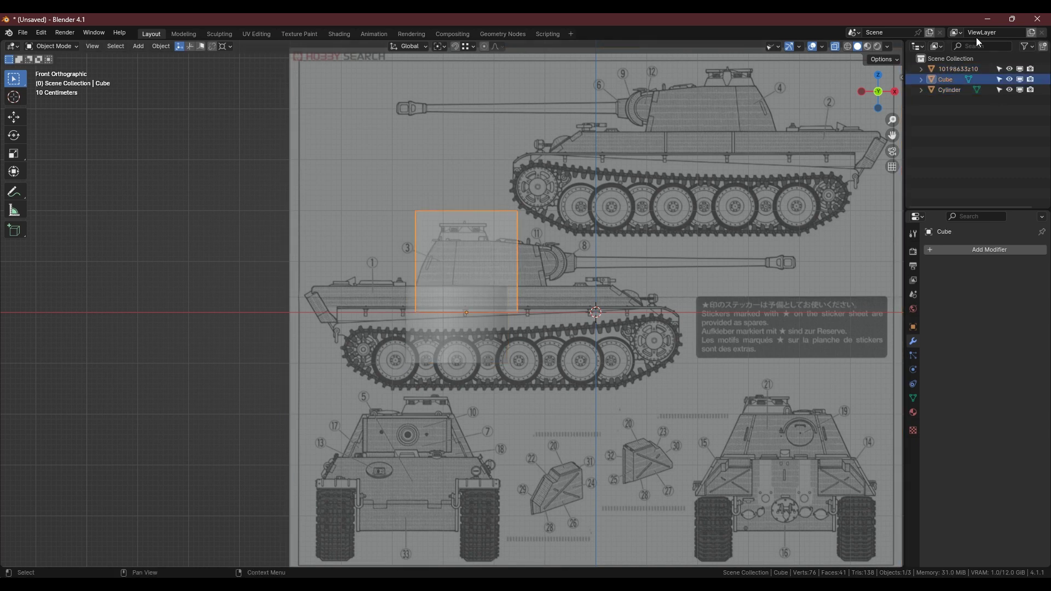
key(alt+z)
key(g)
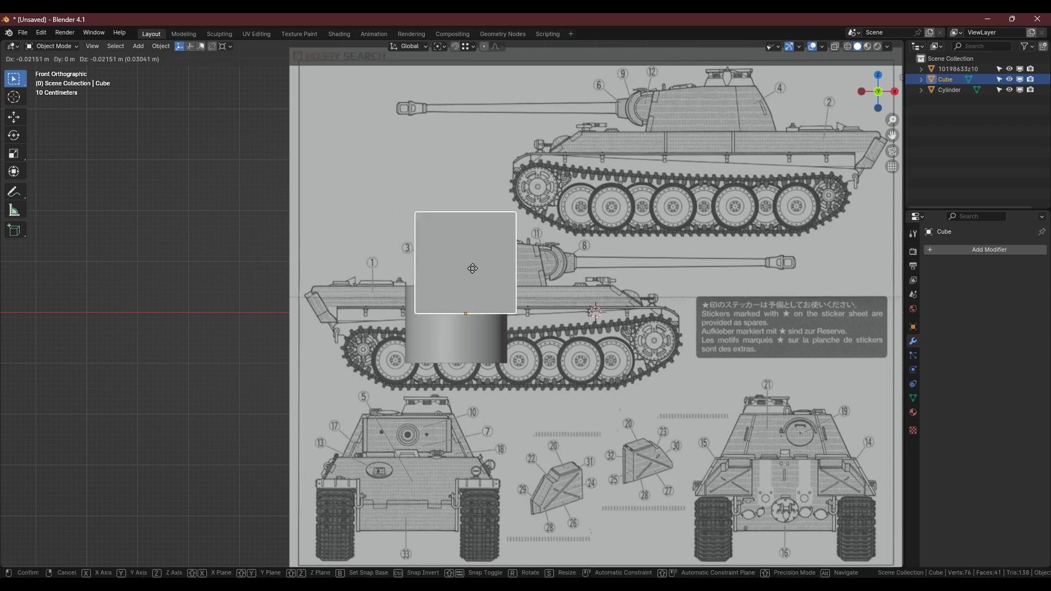
key(x)
click(557, 296)
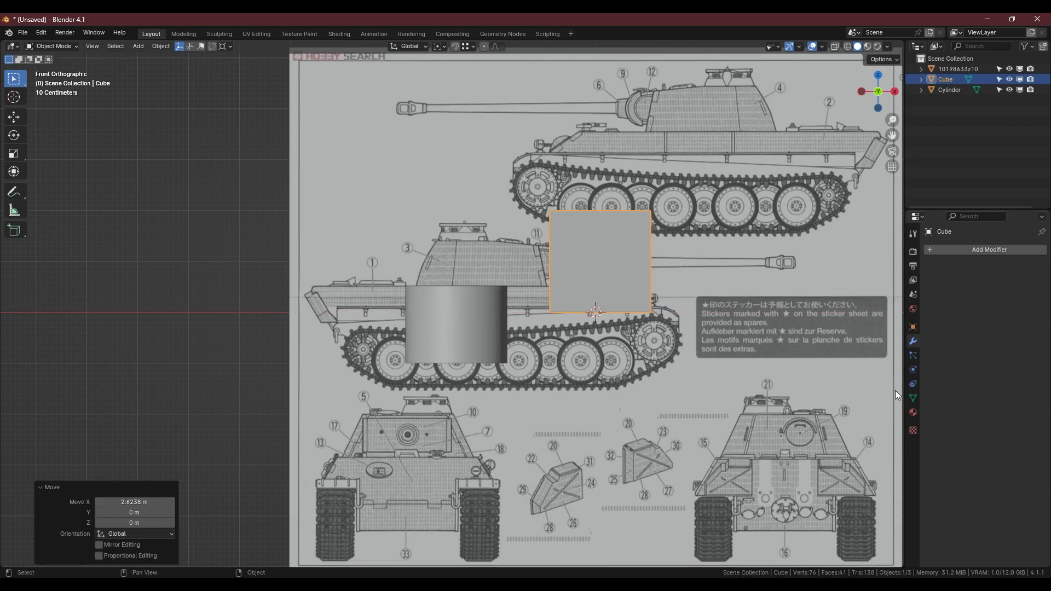
Create a new material for the cube and lower its viewport display alpha to 0.836
click(913, 412)
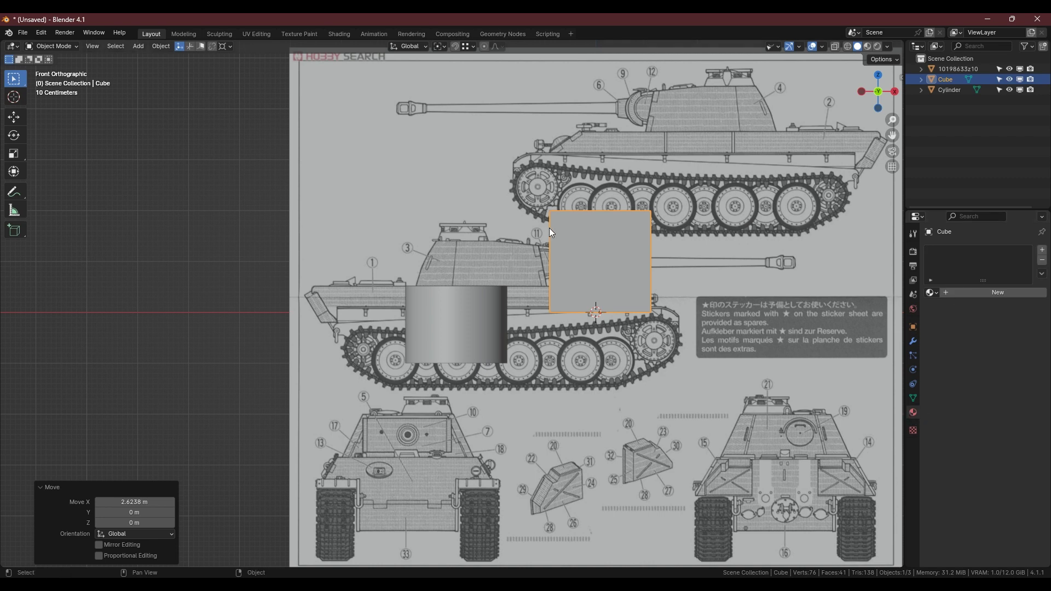
click(950, 293)
scroll(980, 431, down, 2)
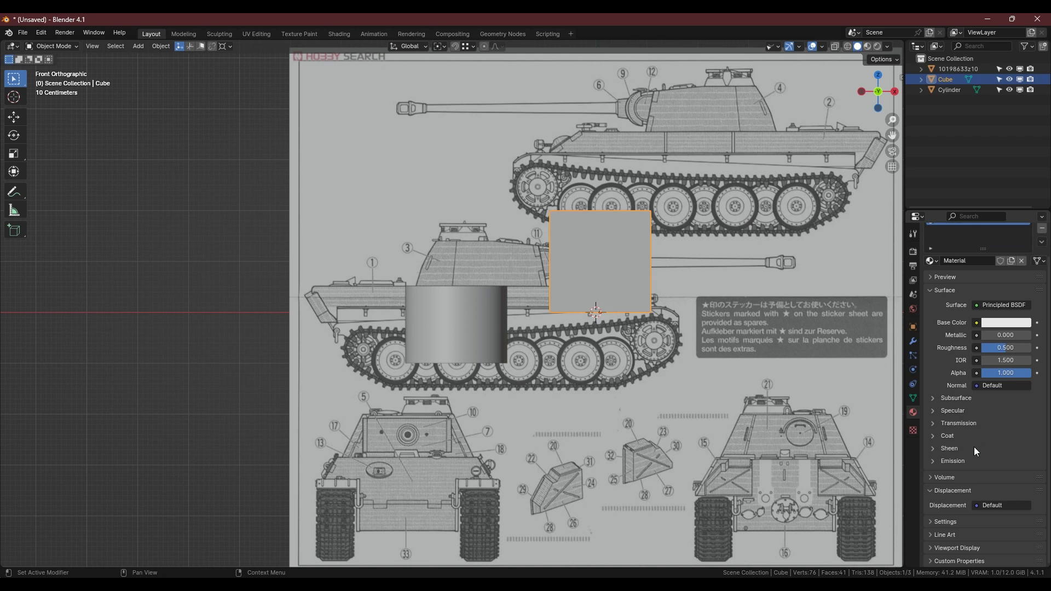
click(940, 549)
scroll(990, 489, down, 4)
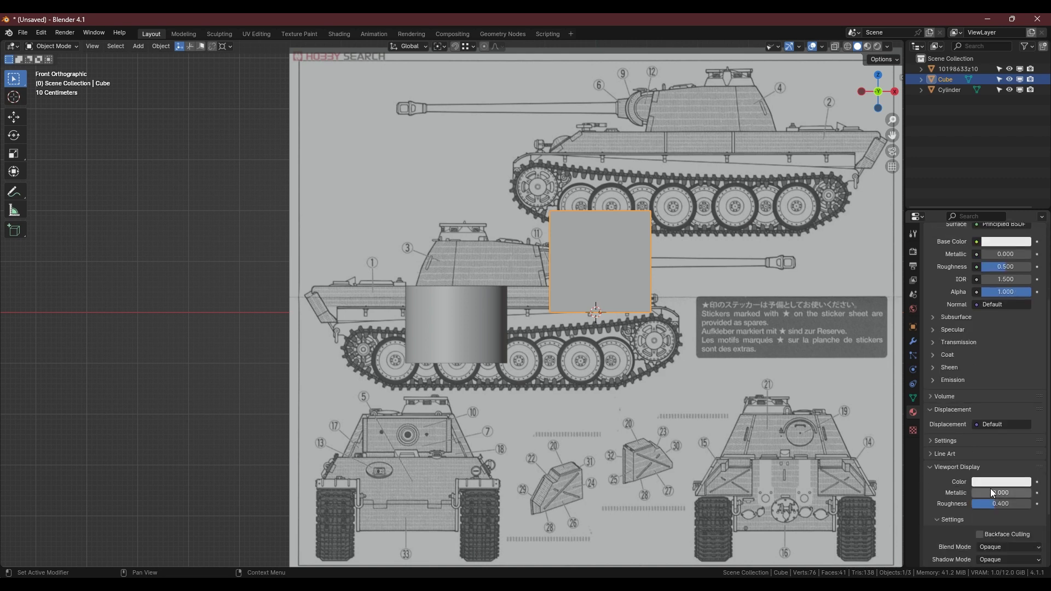
scroll(990, 489, down, 4)
click(1000, 441)
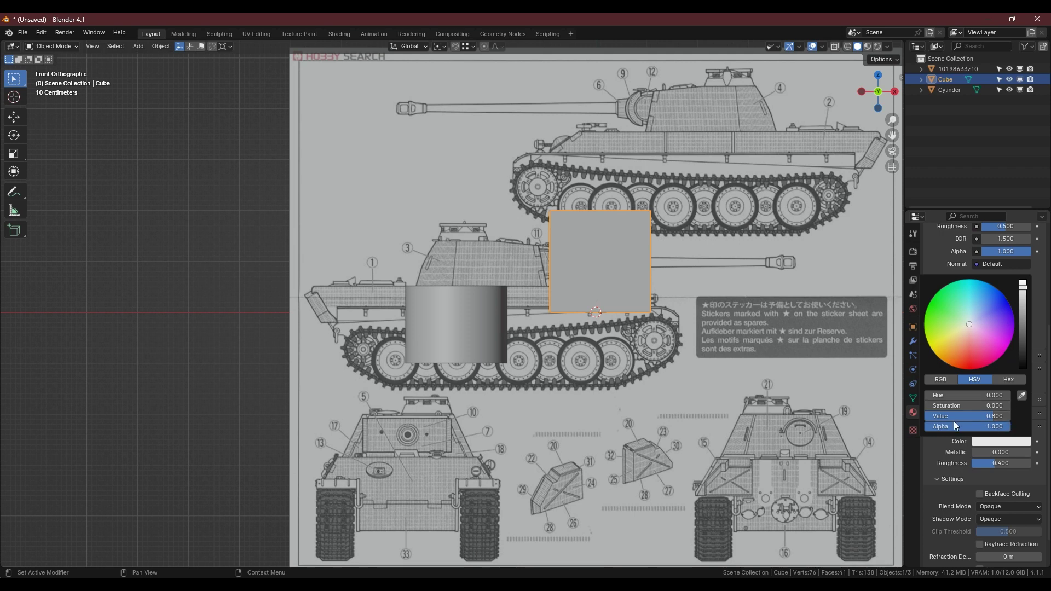
drag(1000, 424, 952, 426)
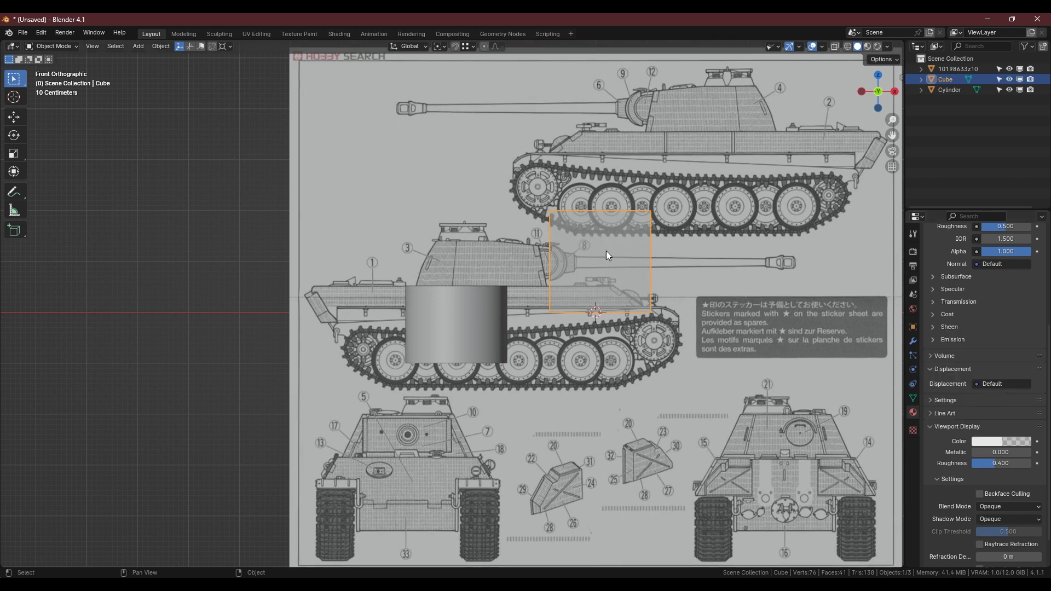
In Edit Mode with X-ray, lower the cube's top-left vertices onto the barrel outline
key(alt+z)
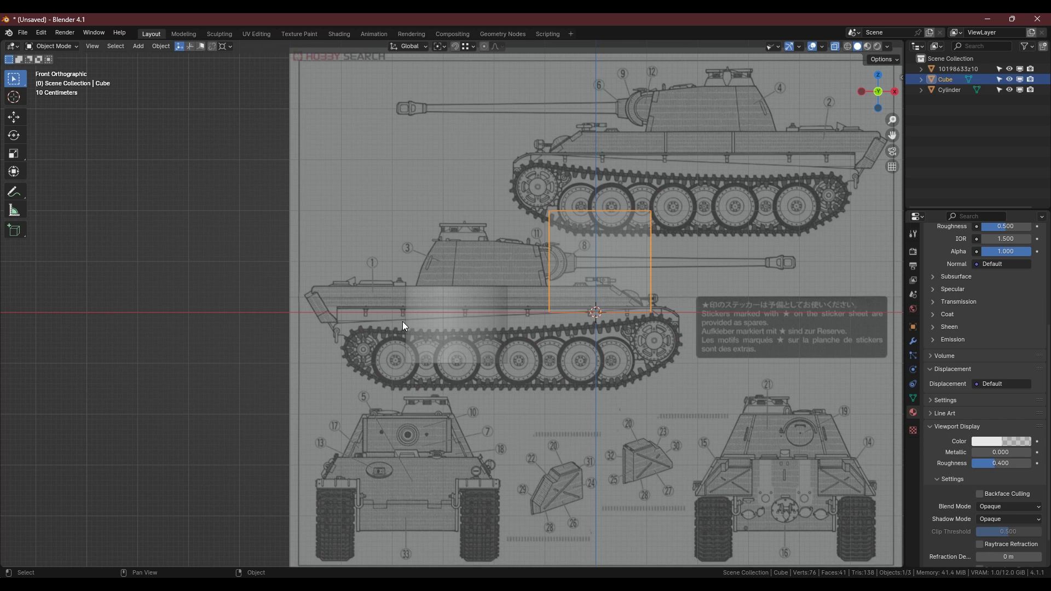
key(alt+z)
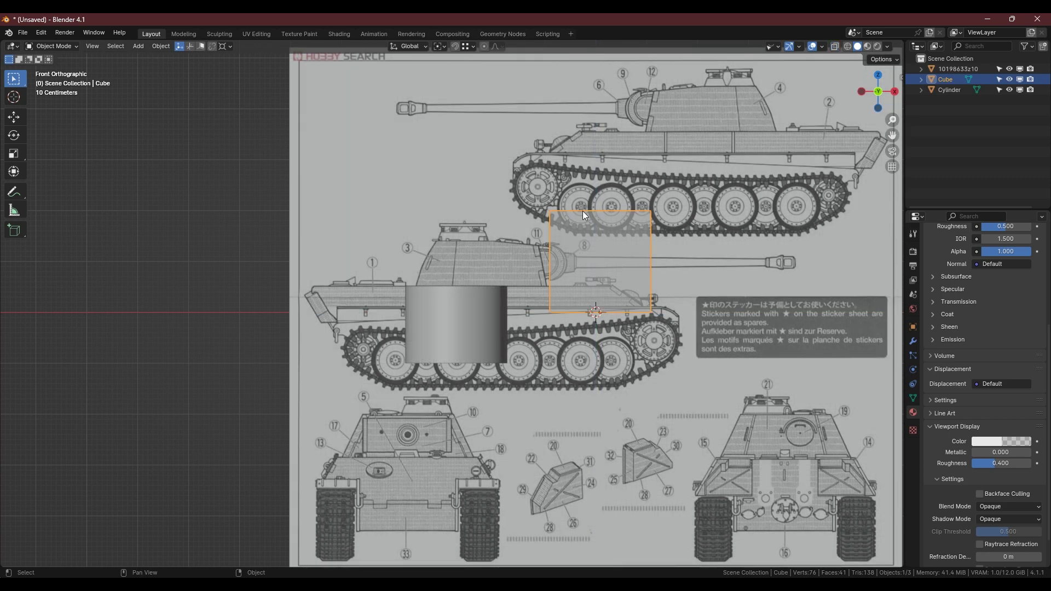
key(Tab)
key(alt+z)
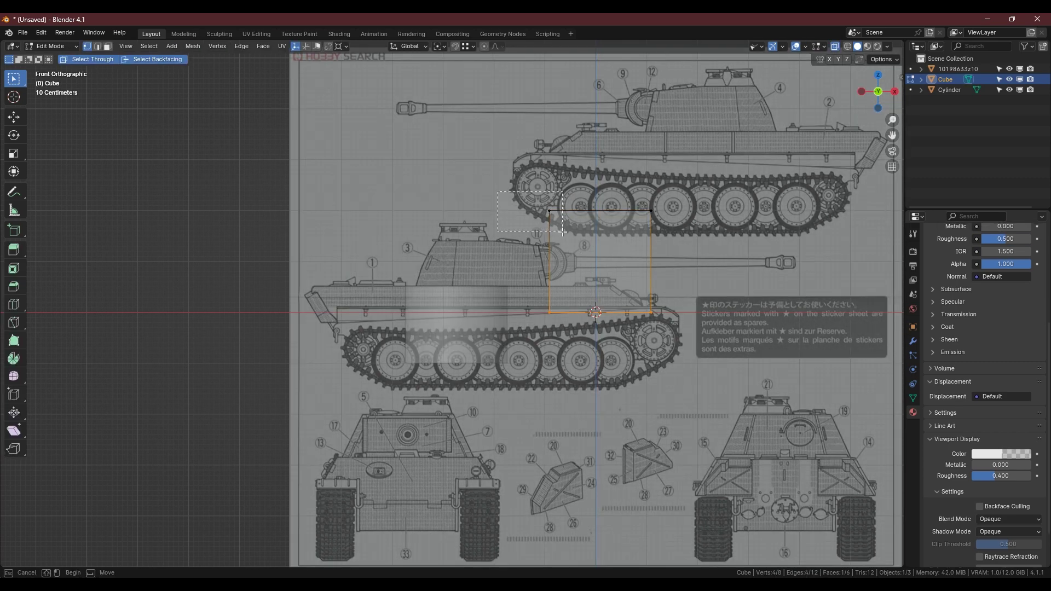
drag(529, 229, 579, 201)
key(alt+z)
key(g)
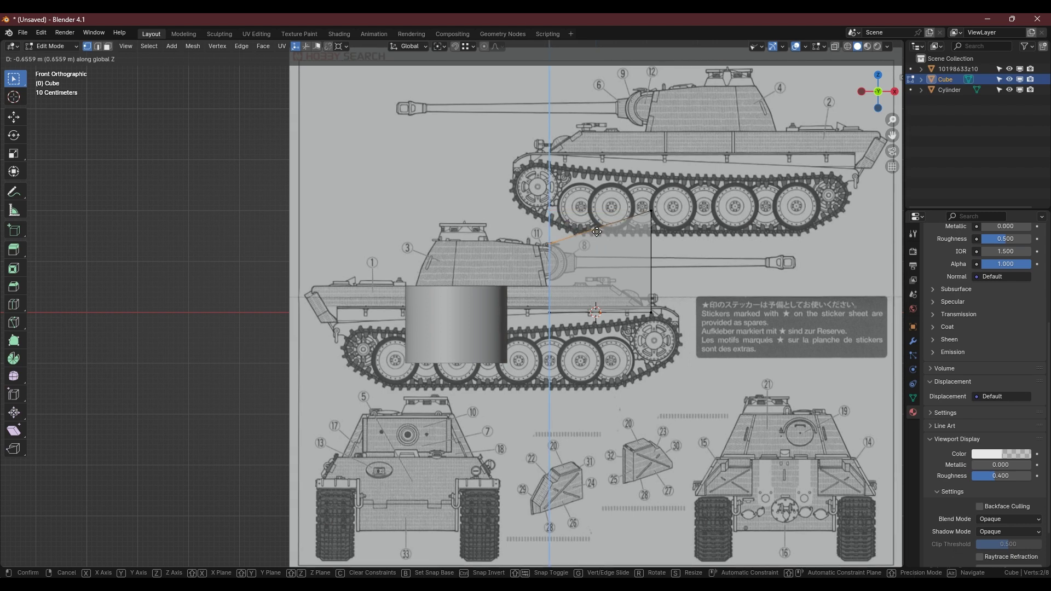
click(583, 234)
key(alt+z)
key(alt+z)
key(g)
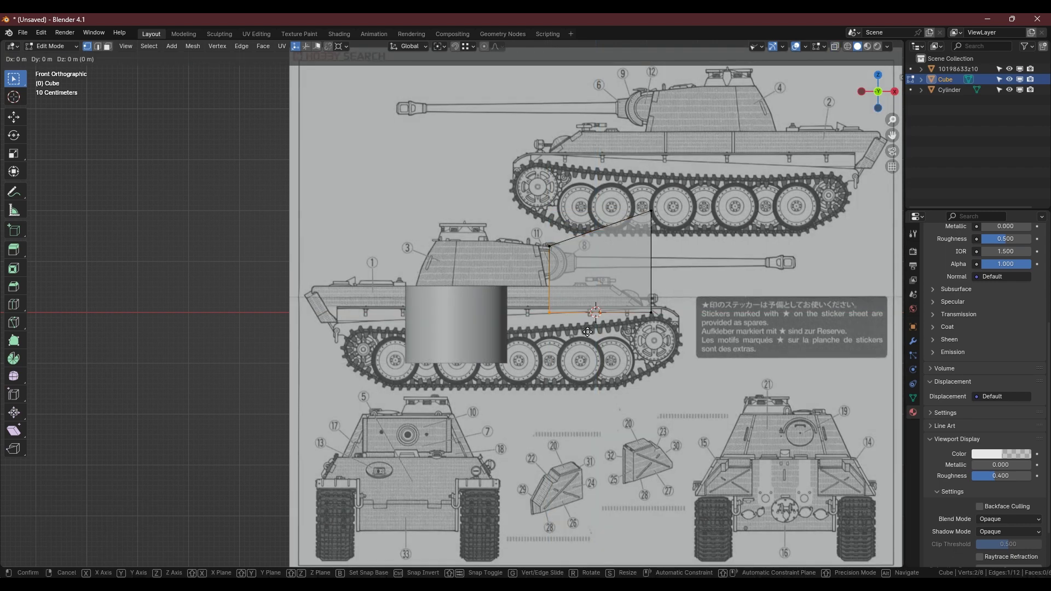
key(z)
click(648, 197)
Lower the top-right vertex and raise the right-end vertices to the barrel's edges
key(alt+z)
key(alt+z)
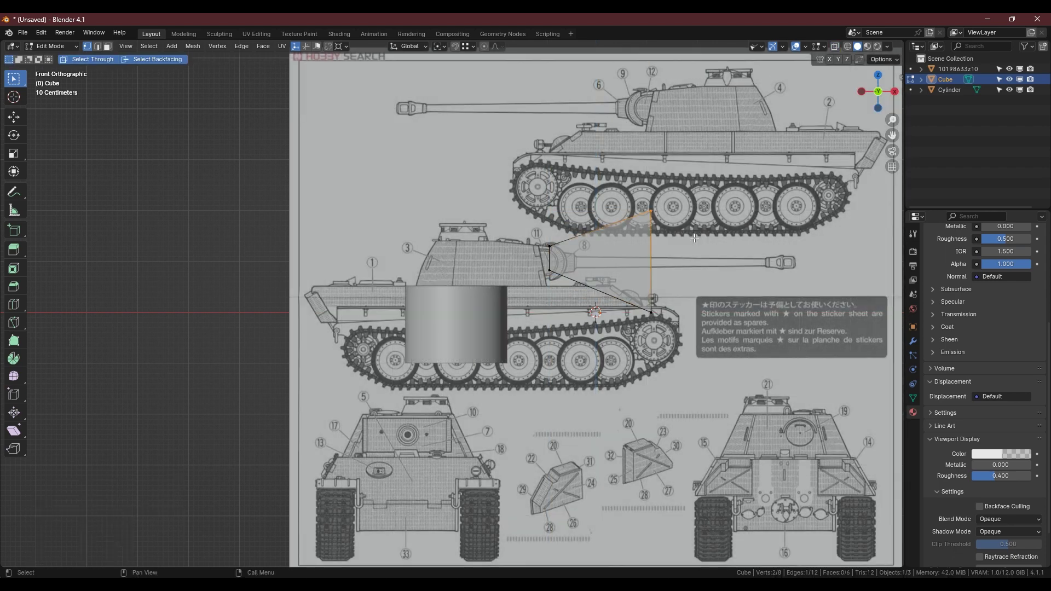
key(g)
key(z)
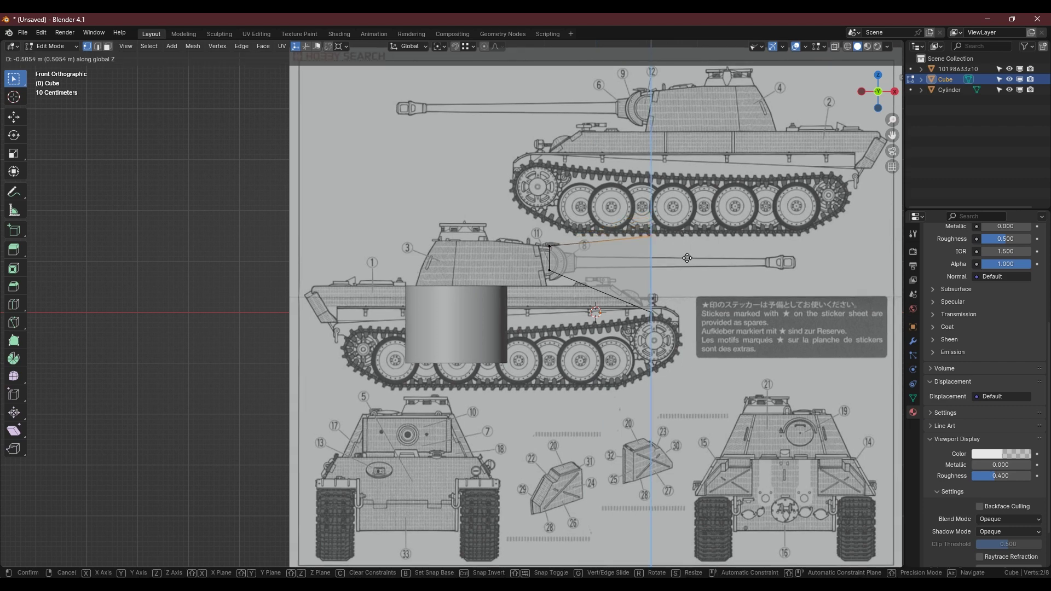
click(684, 279)
key(alt+z)
drag(627, 274, 687, 331)
key(alt+z)
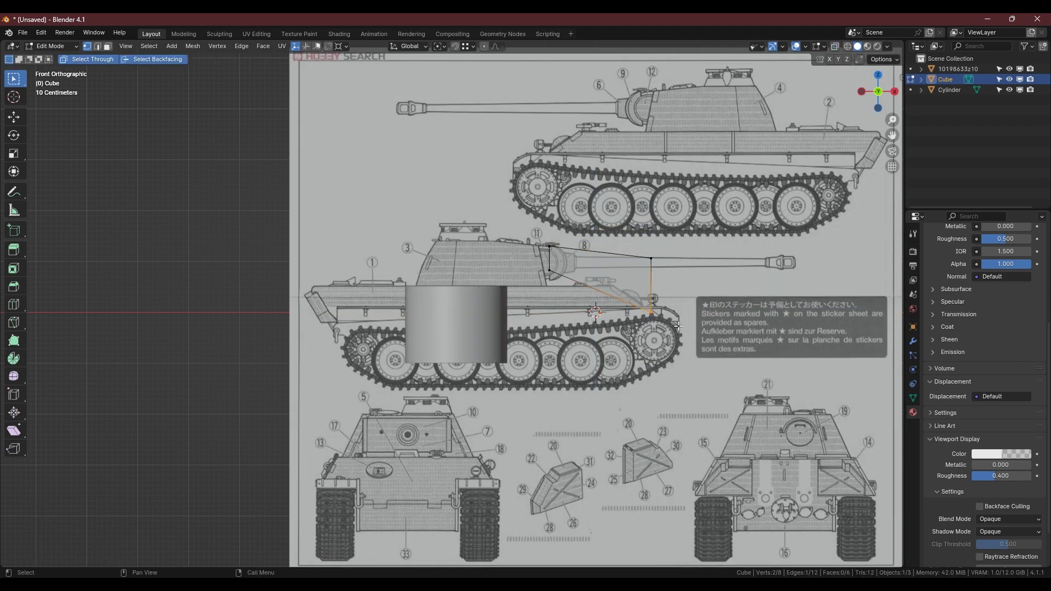
key(g)
key(z)
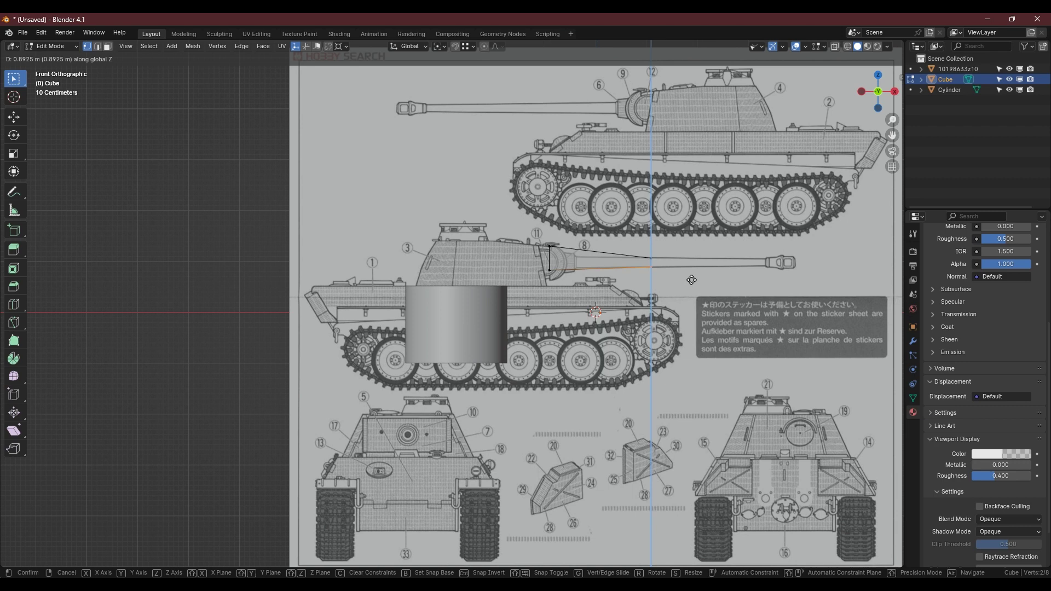
click(690, 281)
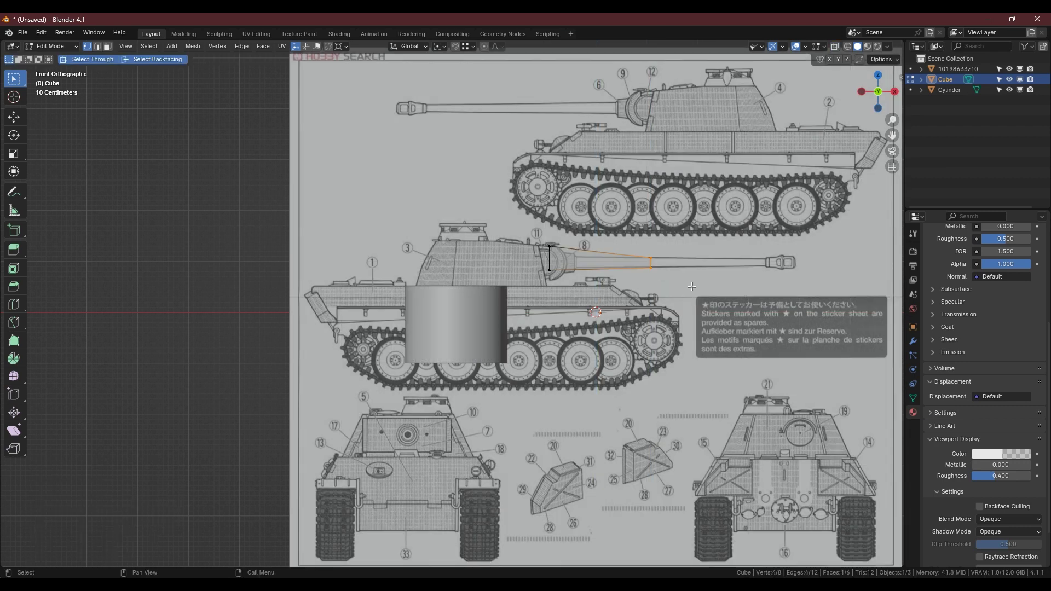
Stretch the right-end vertices along Y out to the muzzle and leave Edit Mode
shift+click(651, 260)
key(g)
key(y)
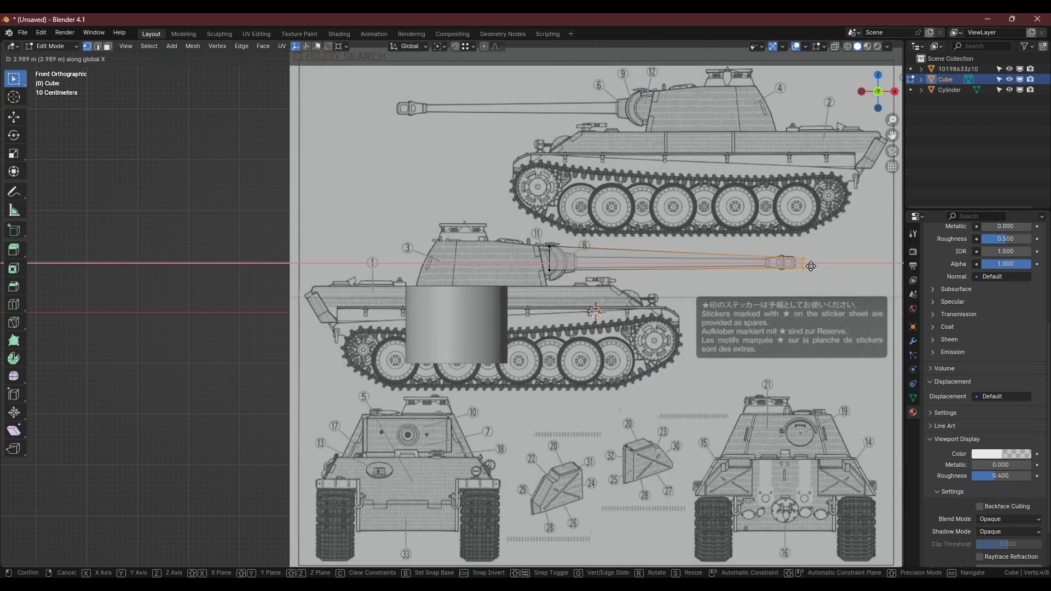
click(812, 265)
key(Tab)
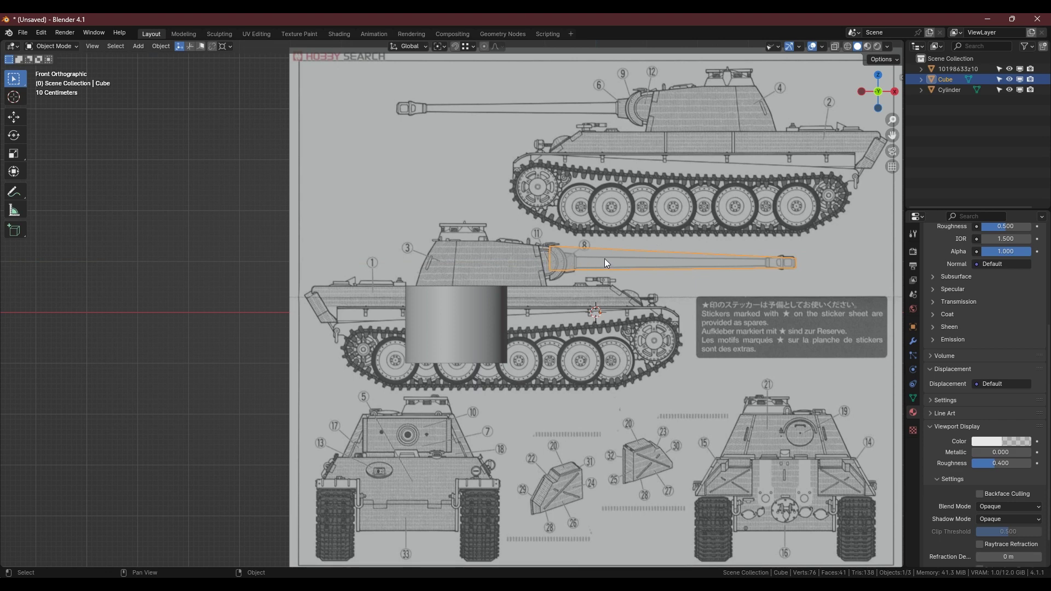
Set the barrel block's viewport display alpha to 1.0, then orbit to perspective and select the cylinder
click(986, 441)
drag(985, 426, 1014, 425)
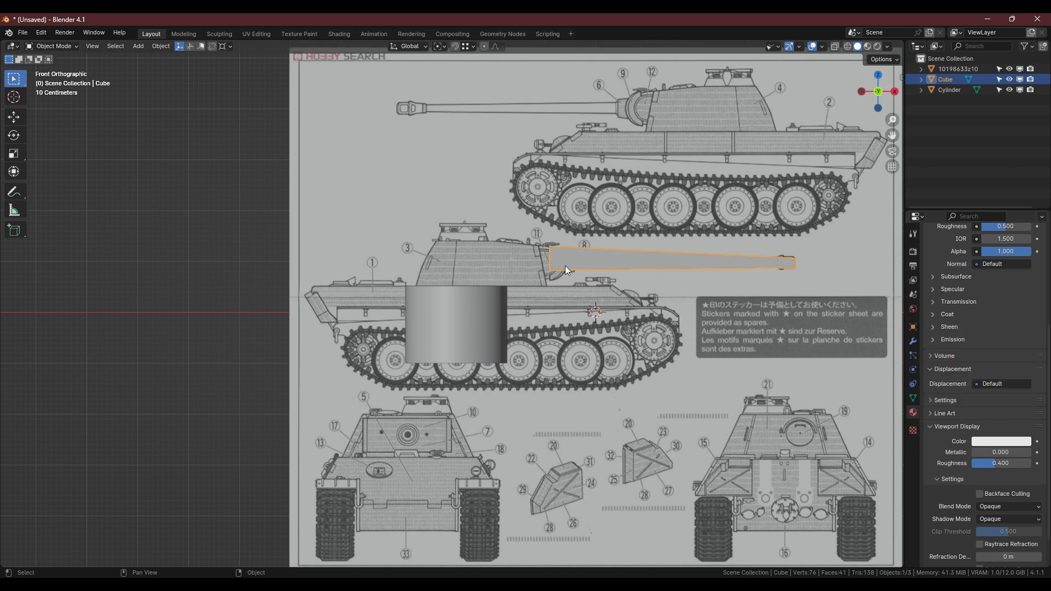
mouse_move(565, 265)
shift+middle_down()
mouse_move(441, 242)
mouse_move(420, 276)
shift+middle_up()
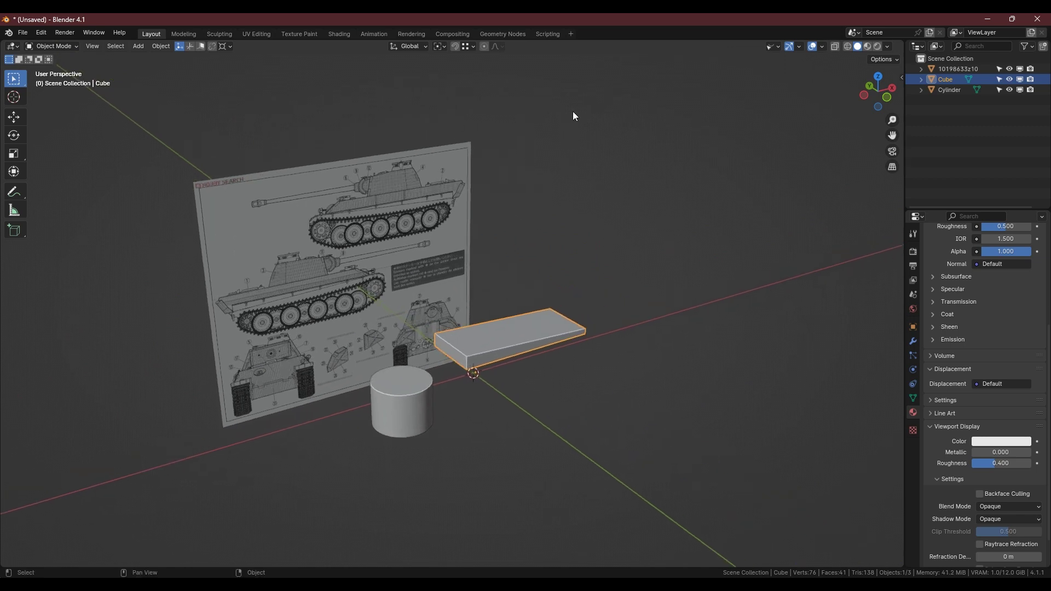
shift+middle_drag(325, 239, 246, 237)
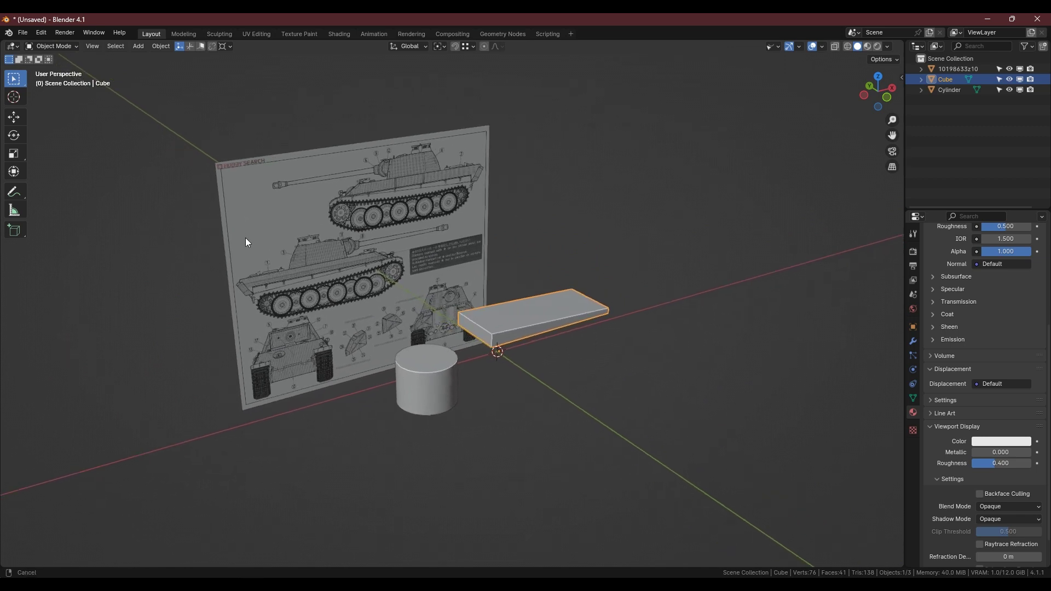
click(364, 263)
click(467, 359)
click(443, 373)
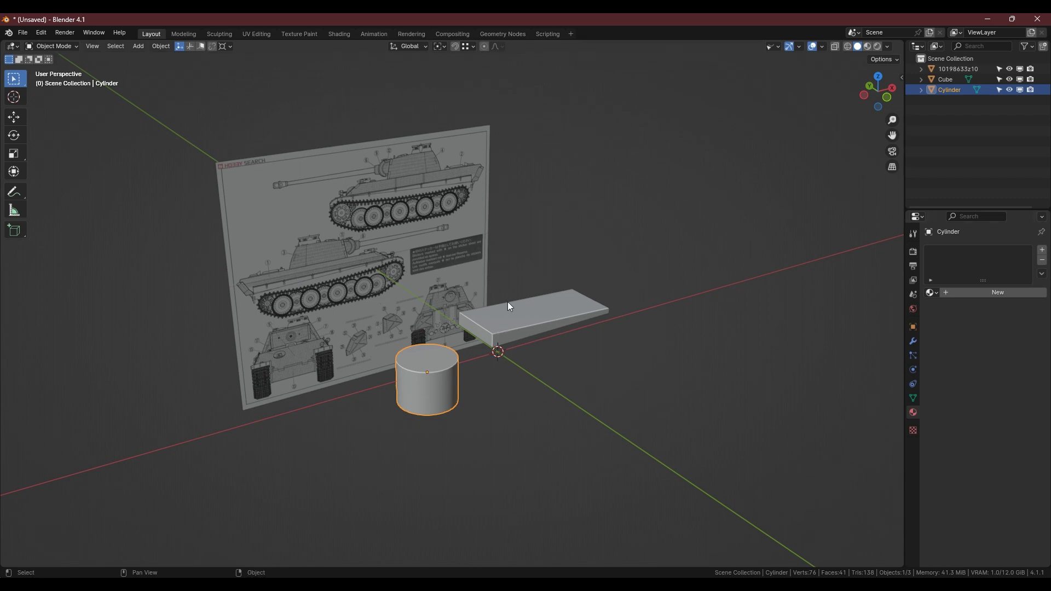
Select the barrel block and lower its viewport display alpha to about 0.33
click(529, 319)
scroll(977, 394, down, 8)
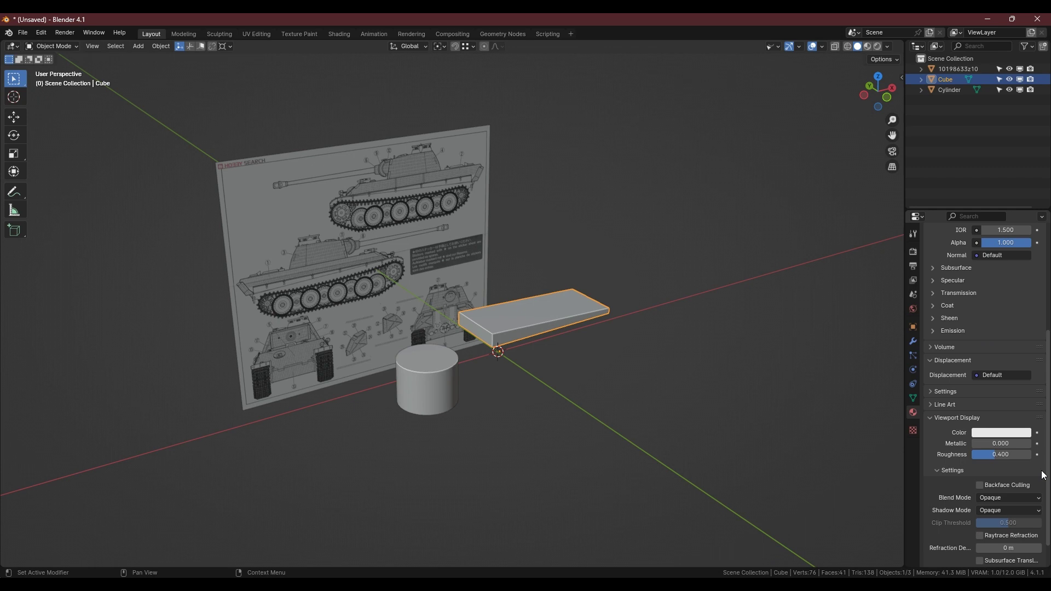
click(988, 434)
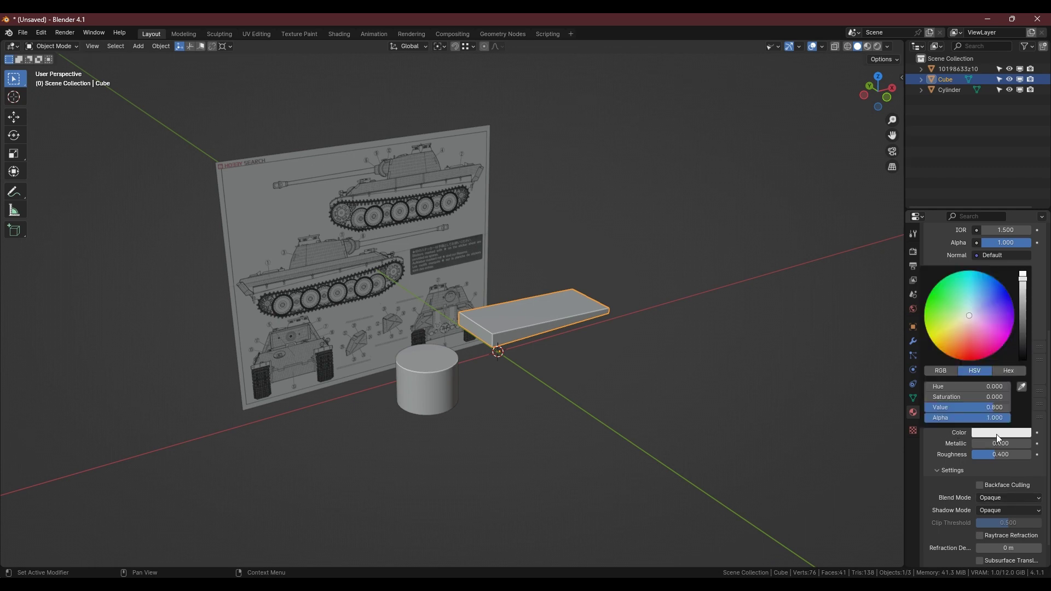
drag(996, 417, 954, 417)
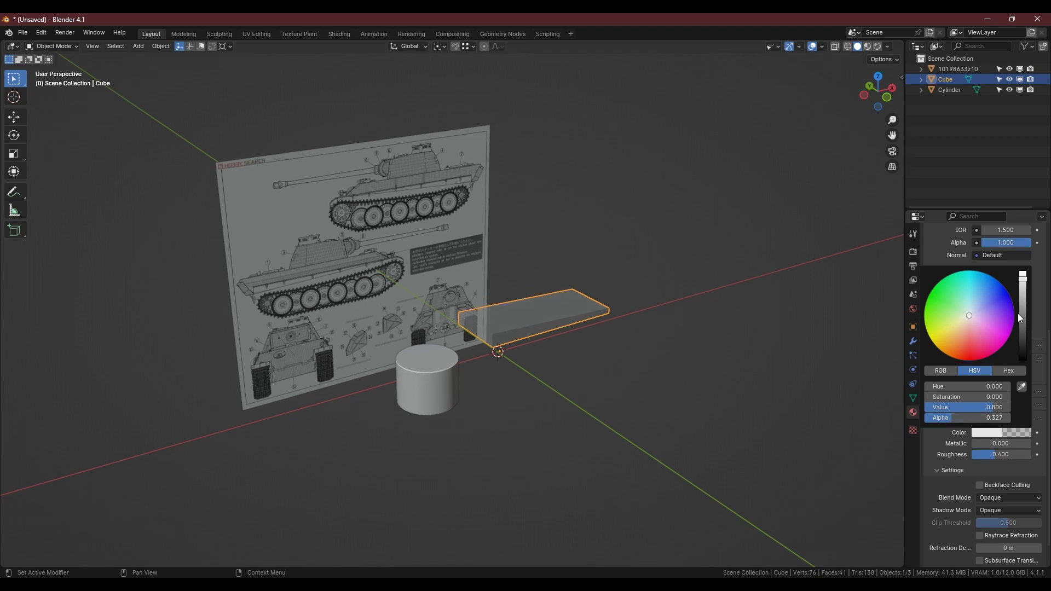
scroll(983, 287, up, 5)
scroll(984, 292, up, 1)
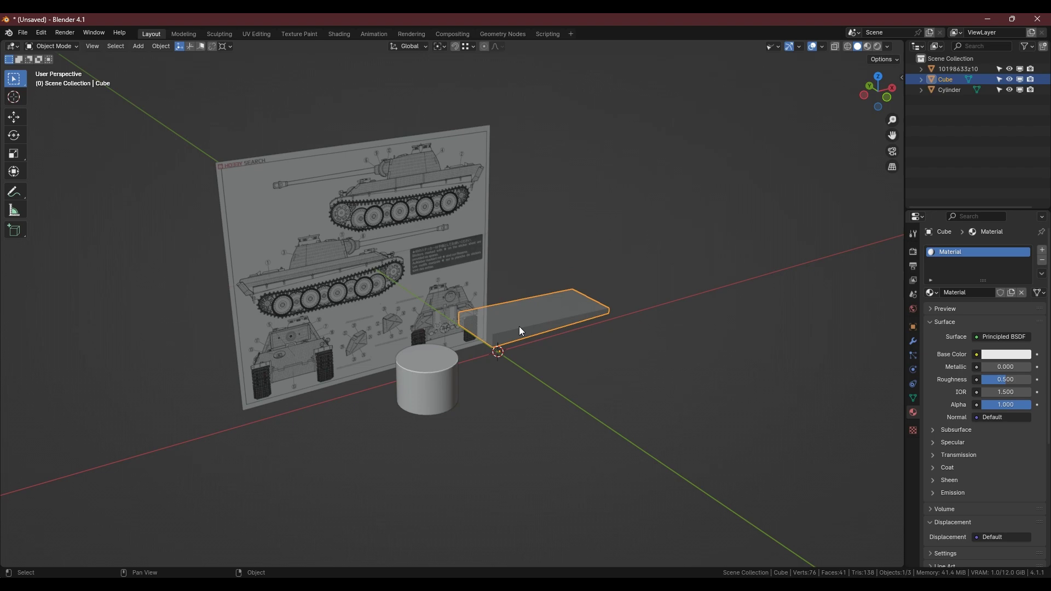
Preview Rendered shading, return to Solid, and split the 3D viewport into two side-by-side views
click(877, 47)
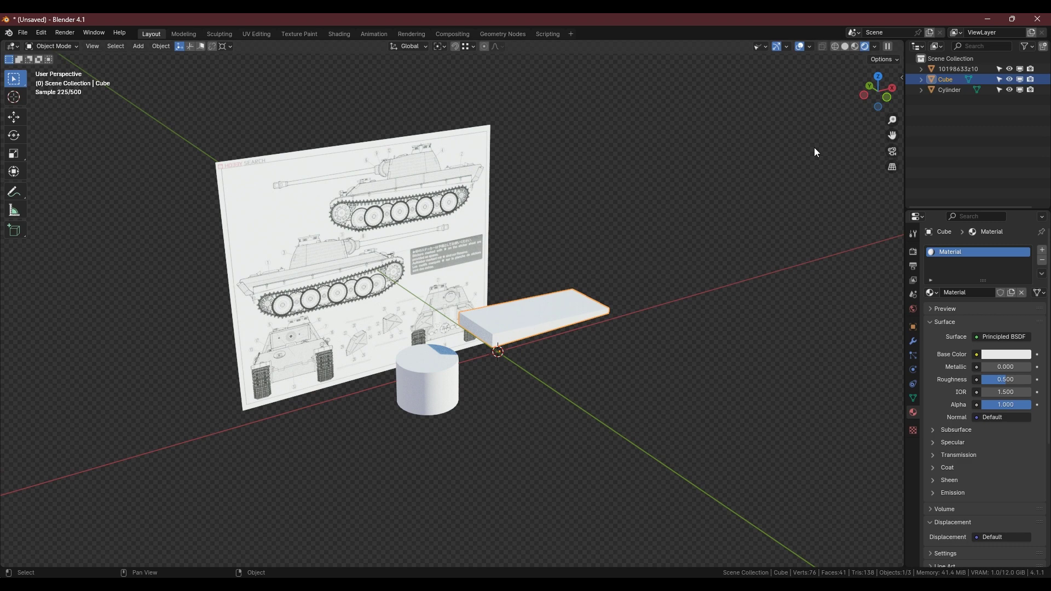
click(845, 47)
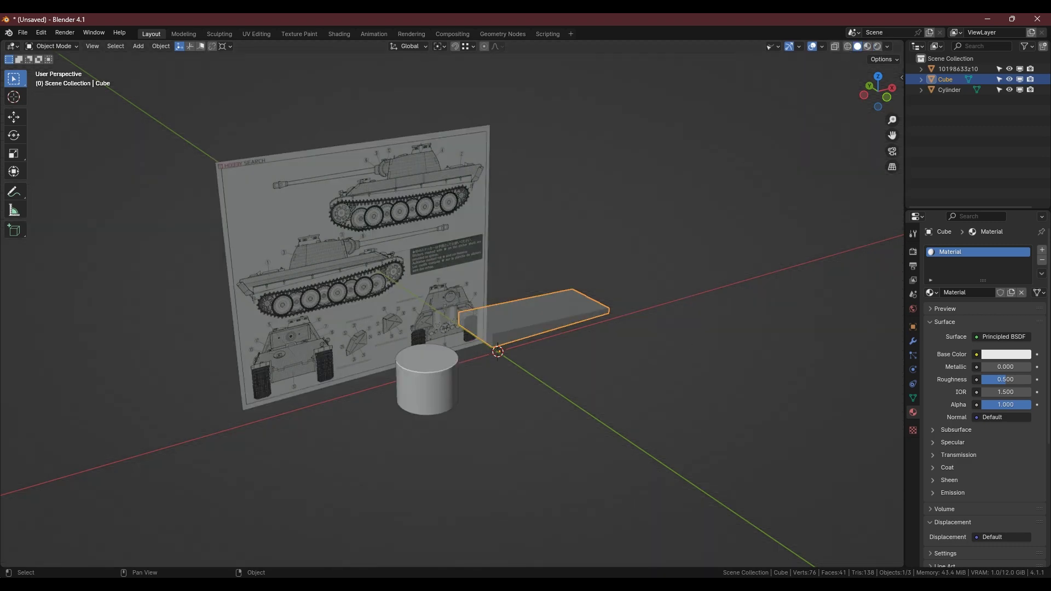
drag(898, 564, 482, 497)
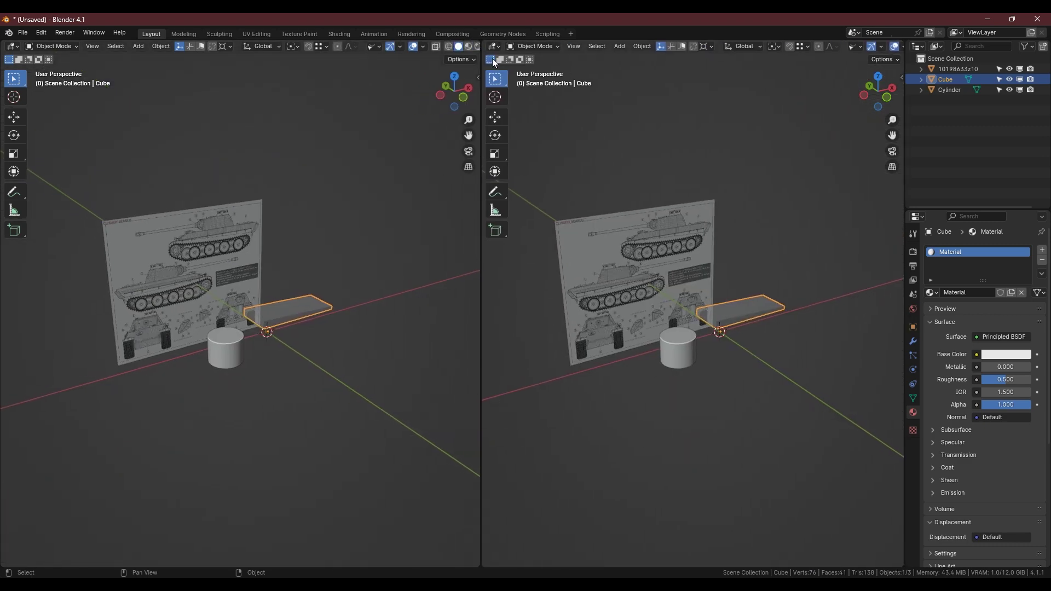
Turn the right view into a Shader Editor, set the left view to Rendered shading, and reposition the nodes
click(492, 46)
click(512, 139)
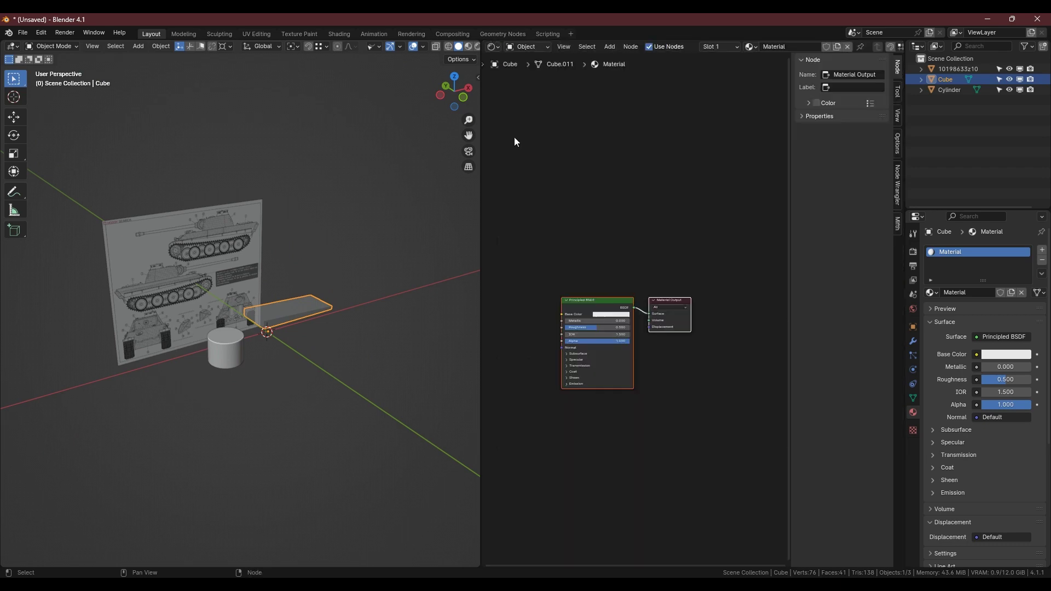
middle_drag(423, 47, 322, 39)
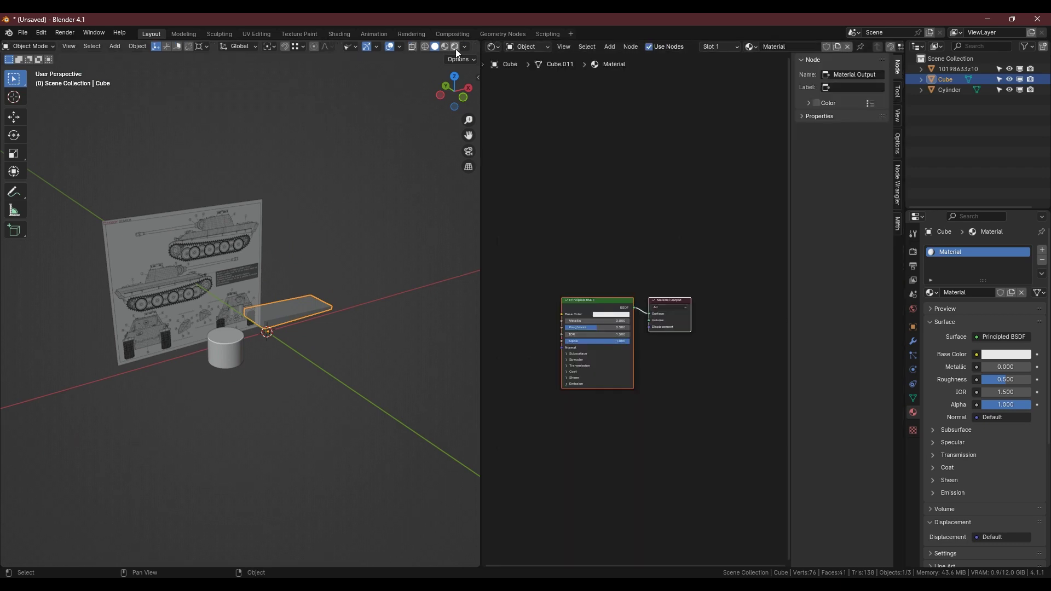
click(455, 47)
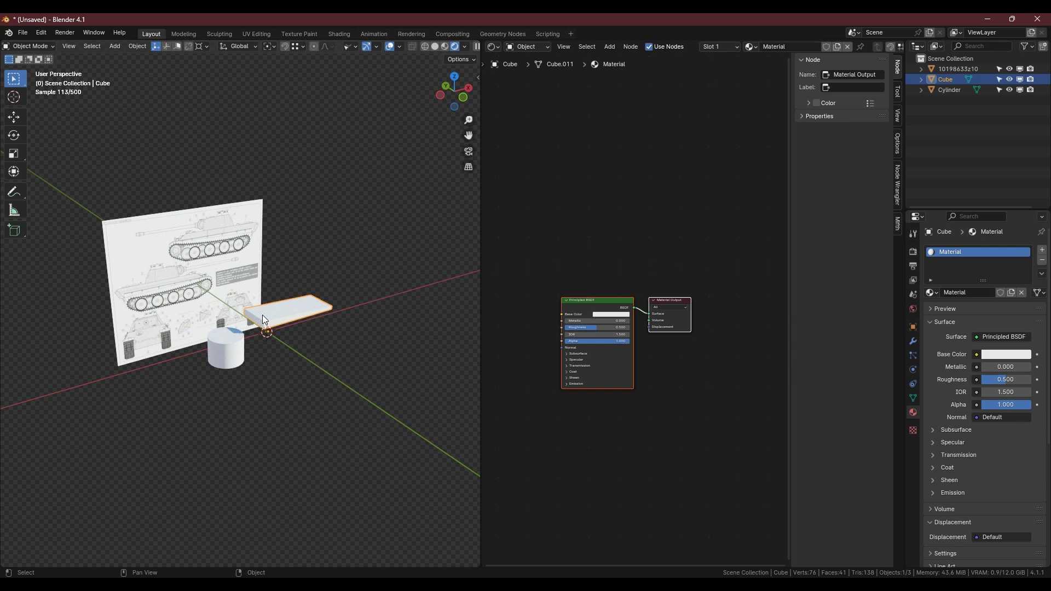
scroll(262, 315, up, 3)
middle_drag(259, 312, 366, 309)
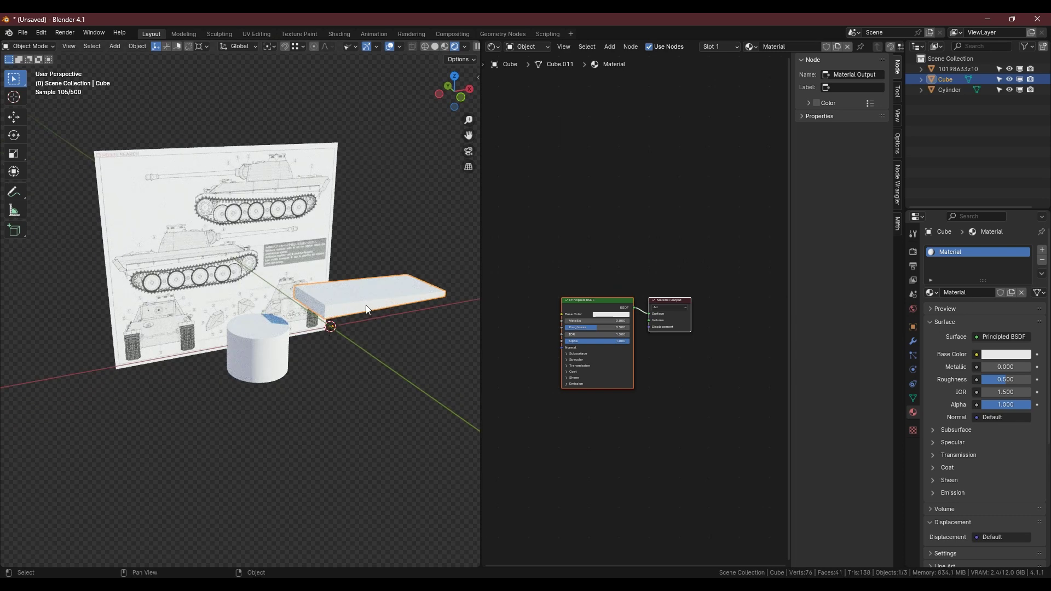
key(g)
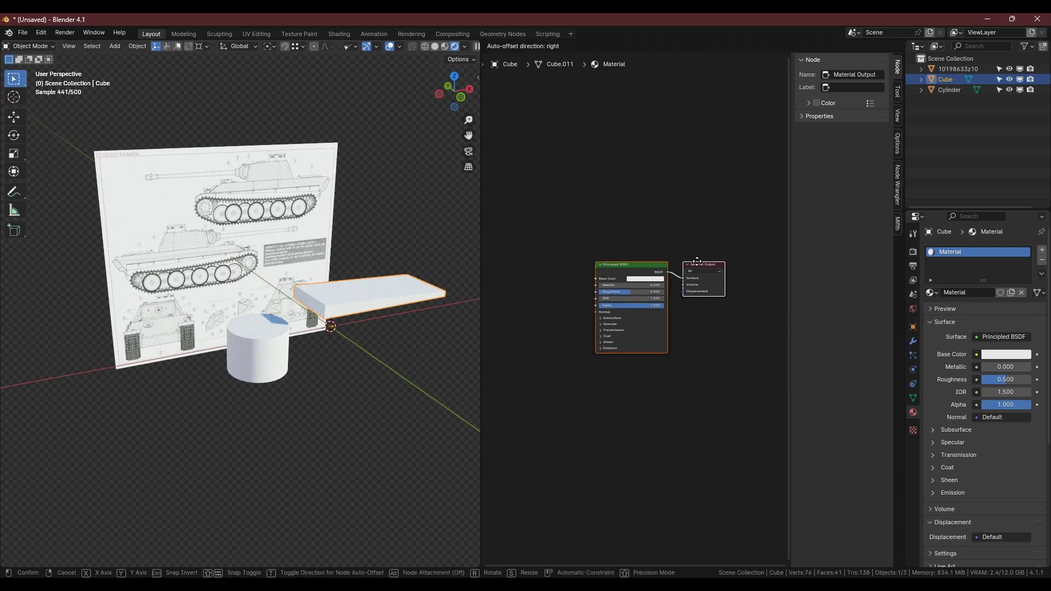
click(696, 256)
key(n)
scroll(642, 319, up, 3)
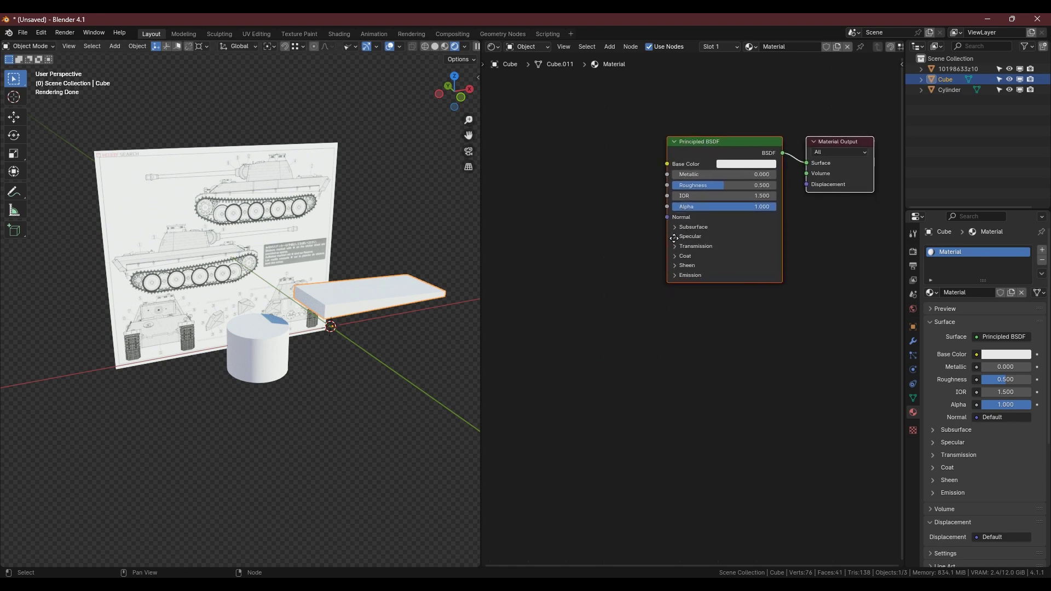
Give the cylinder a new material and lower its viewport display alpha
click(265, 341)
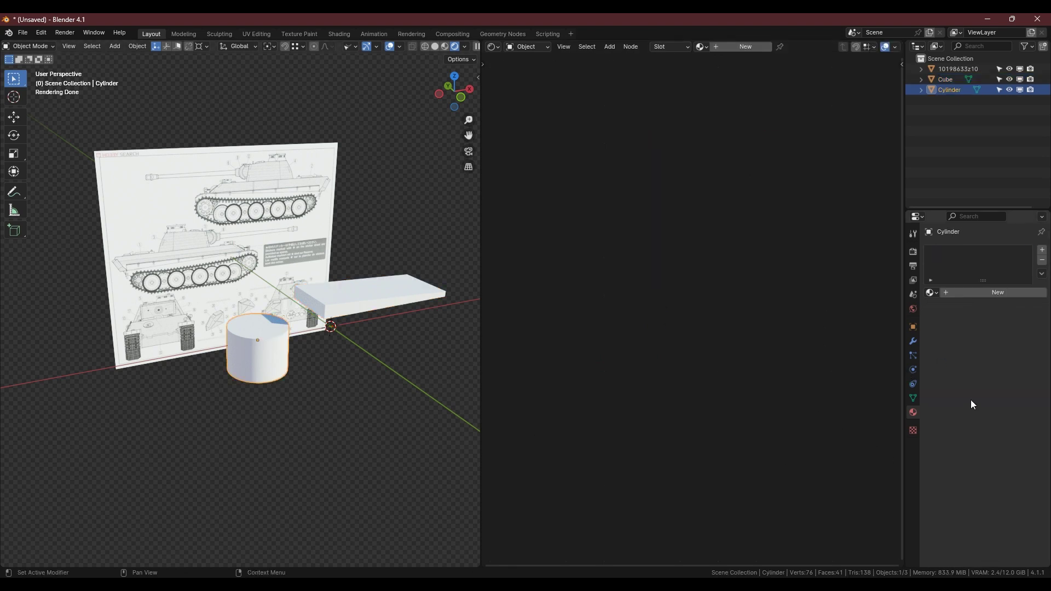
click(961, 293)
scroll(961, 293, down, 5)
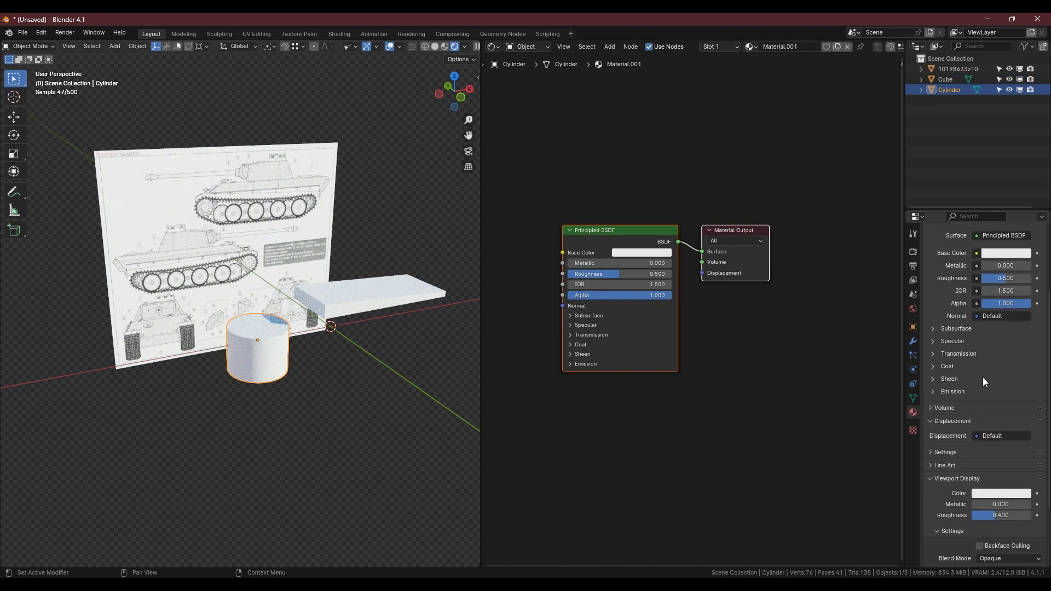
scroll(982, 377, down, 5)
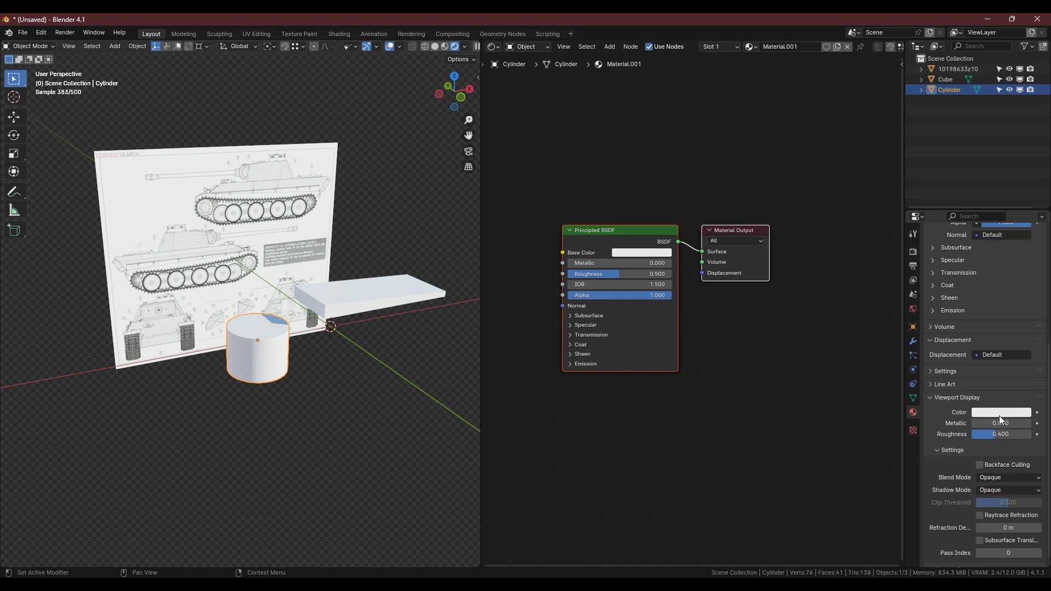
click(999, 413)
drag(1005, 397, 932, 397)
Lower the Principled BSDF Transmission Weight to about 0.27 and reduce its Alpha
middle_drag(564, 301, 676, 243)
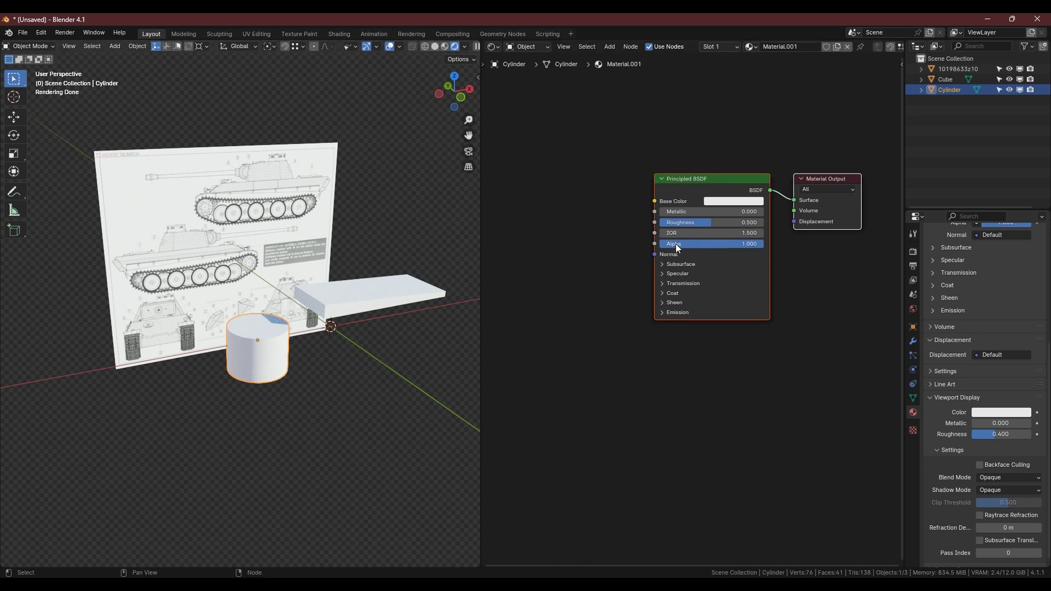
click(665, 282)
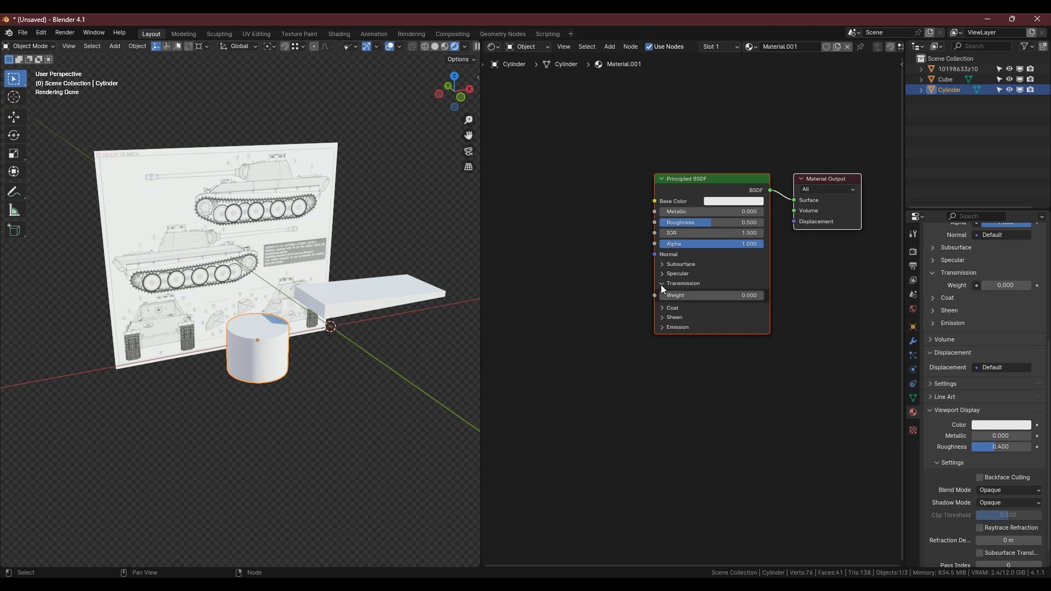
text(1)
key(Return)
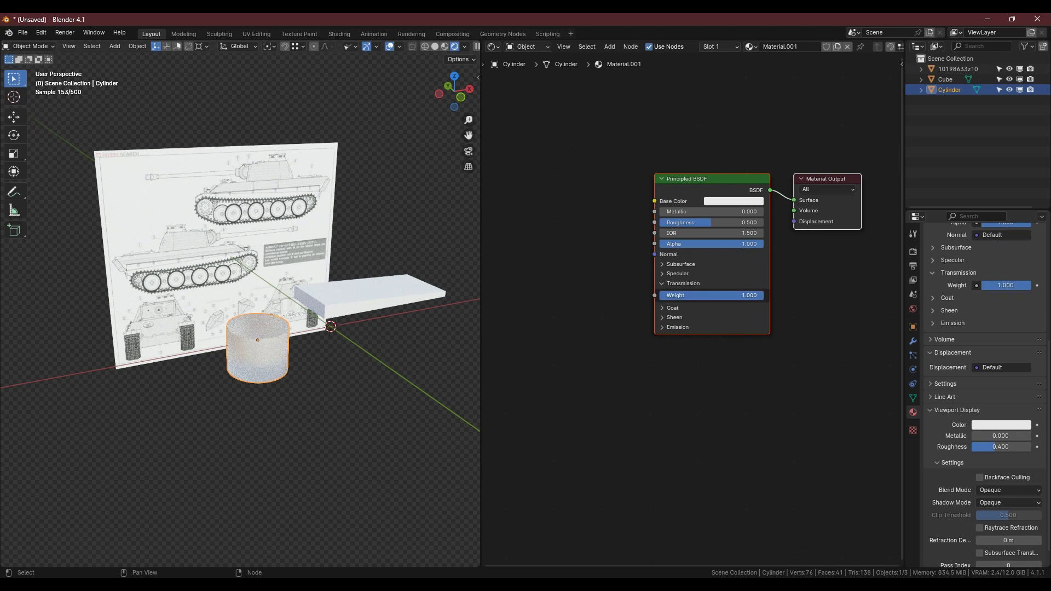
mouse_move(677, 295)
mouse_down()
mouse_move(687, 295)
mouse_move(663, 294)
mouse_up()
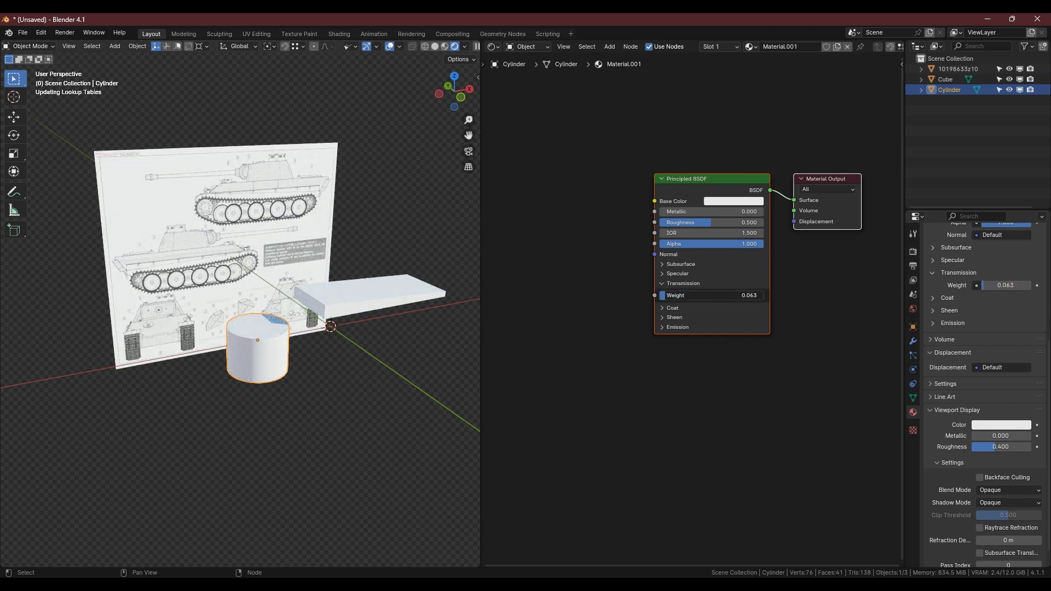
click(663, 282)
mouse_move(688, 244)
mouse_down()
mouse_move(607, 244)
mouse_move(763, 244)
mouse_up()
Delete the Principled BSDF node and bring up the Add menu
click(726, 181)
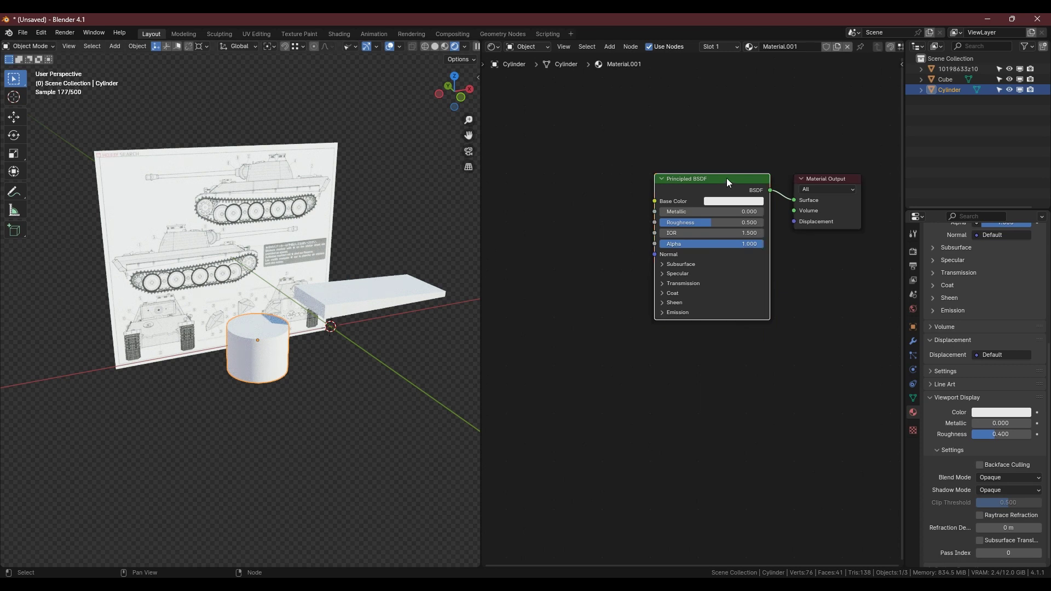
key(Delete)
key(shift+a)
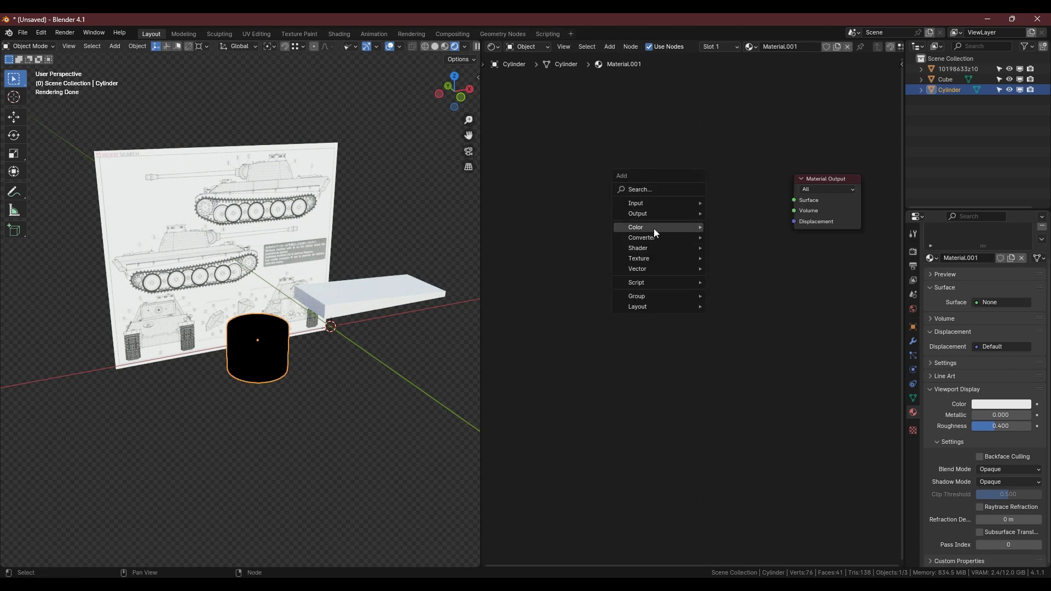
mouse_move(638, 248)
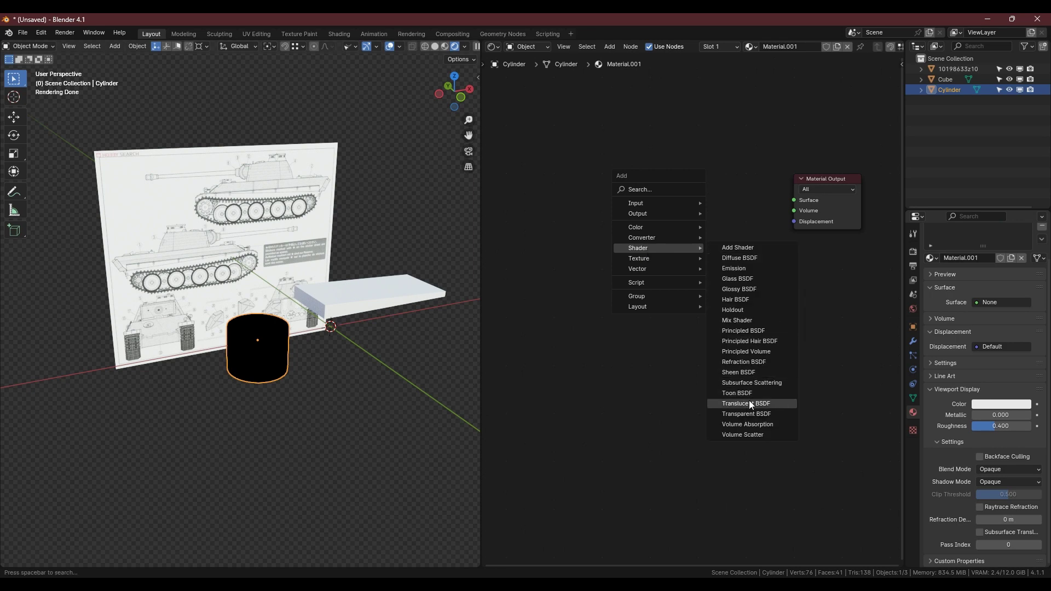
Add a Transparent BSDF node, link it to the cylinder's Surface output, and darken its colour to grey
click(747, 414)
click(702, 181)
mouse_move(711, 187)
mouse_down()
mouse_move(790, 199)
mouse_move(682, 185)
mouse_move(759, 185)
mouse_up()
click(690, 200)
drag(770, 96, 770, 51)
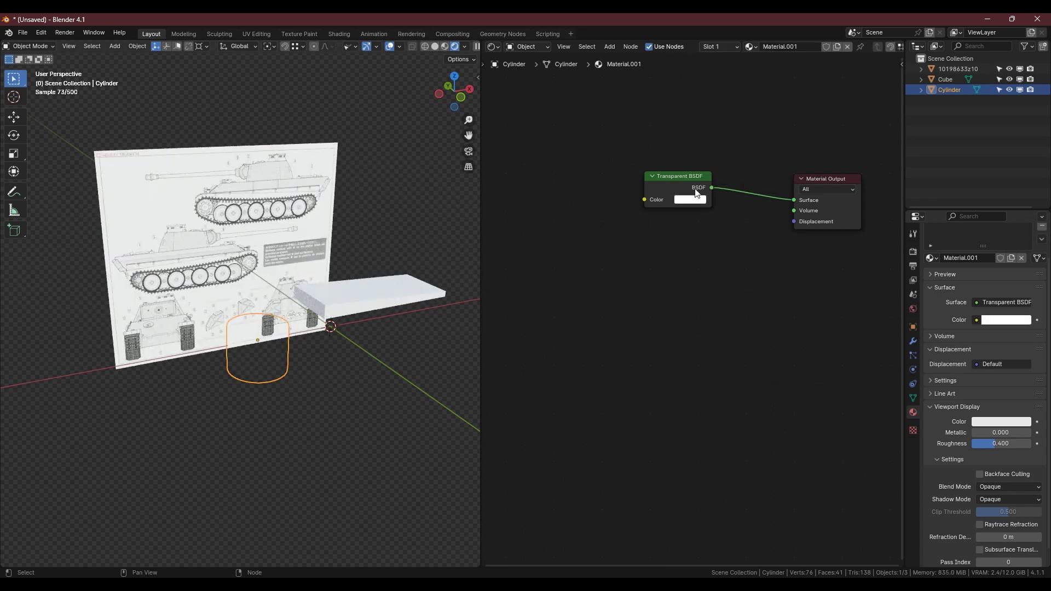
Switch the viewport to Solid shading and select the flat cube slab
click(436, 47)
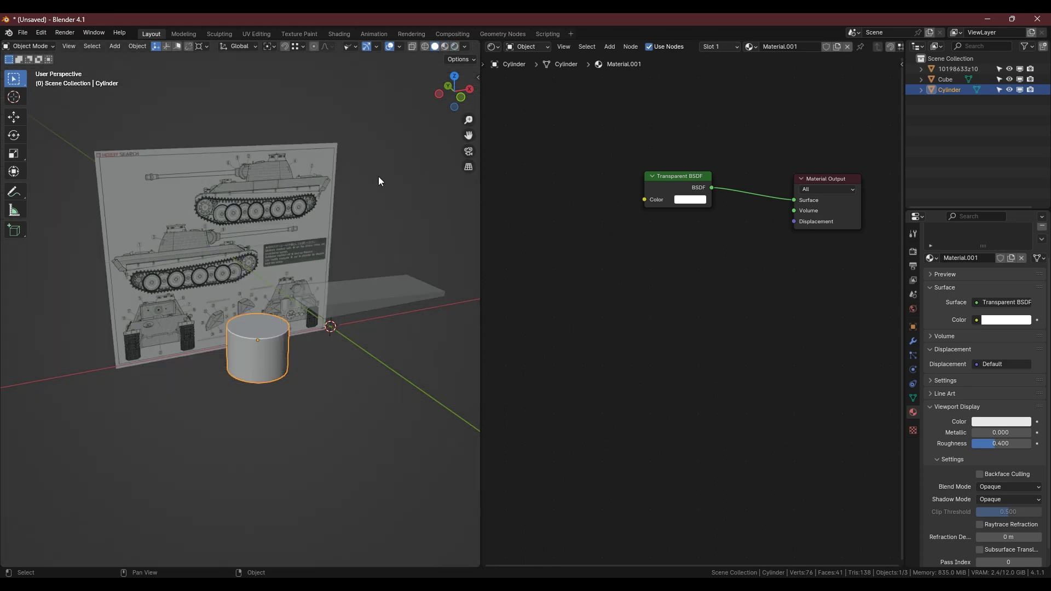
click(387, 302)
mouse_move(424, 282)
middle_down()
mouse_move(363, 261)
mouse_move(356, 279)
mouse_move(365, 293)
mouse_move(270, 255)
middle_up()
scroll(356, 279, up, 3)
Join the editor areas to remove the node editor and widen the 3D view
key(shift)
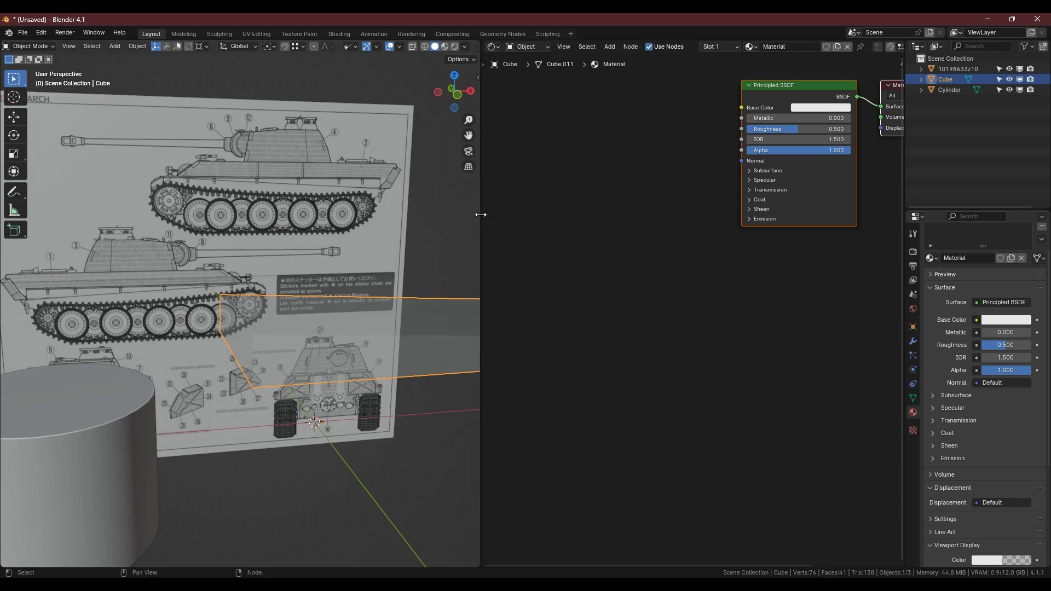
right_click(480, 214)
click(459, 235)
click(575, 246)
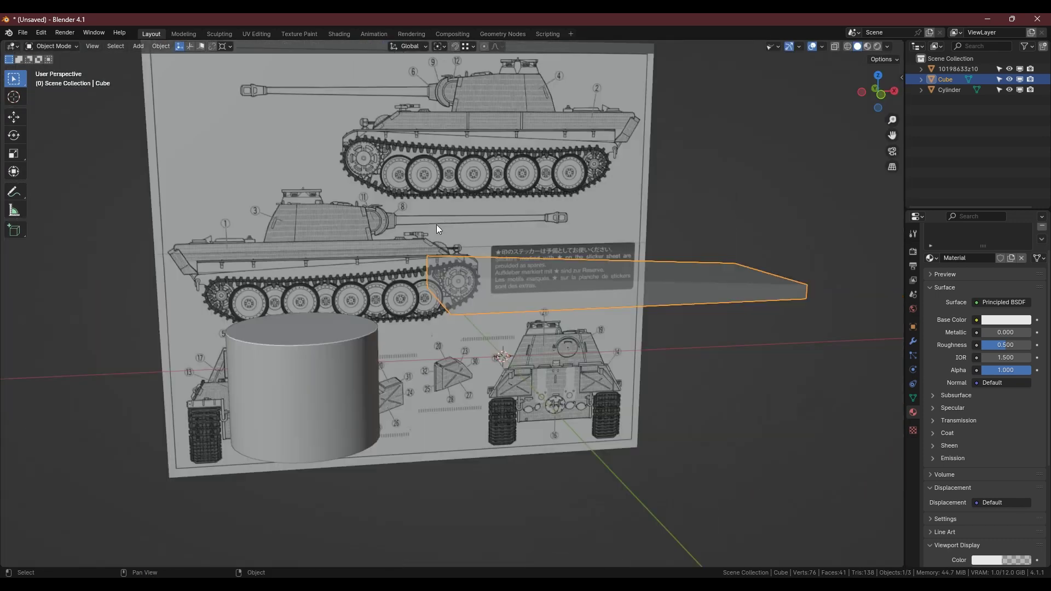
scroll(436, 224, down, 2)
scroll(482, 243, down, 2)
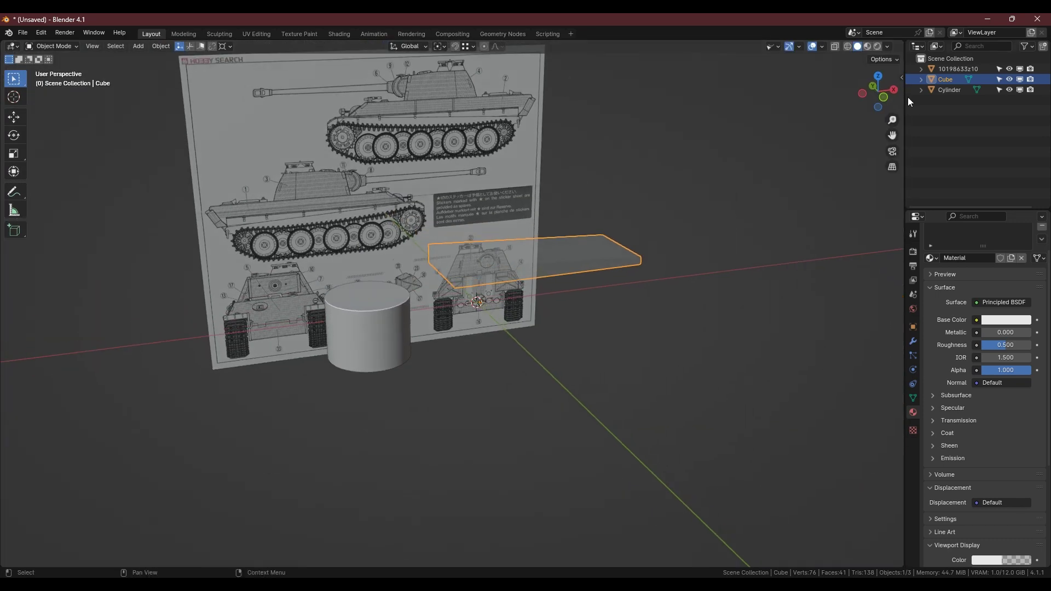
Cycle the solid-shading colour through Random, Material and Attribute, ending on Texture to show the blueprint
click(888, 47)
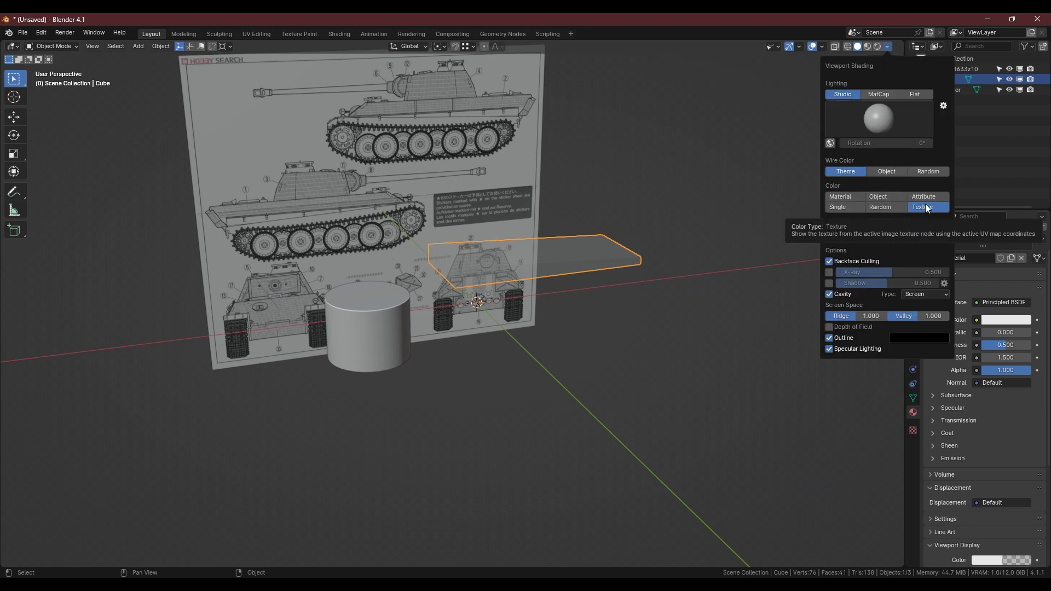
click(875, 206)
click(853, 195)
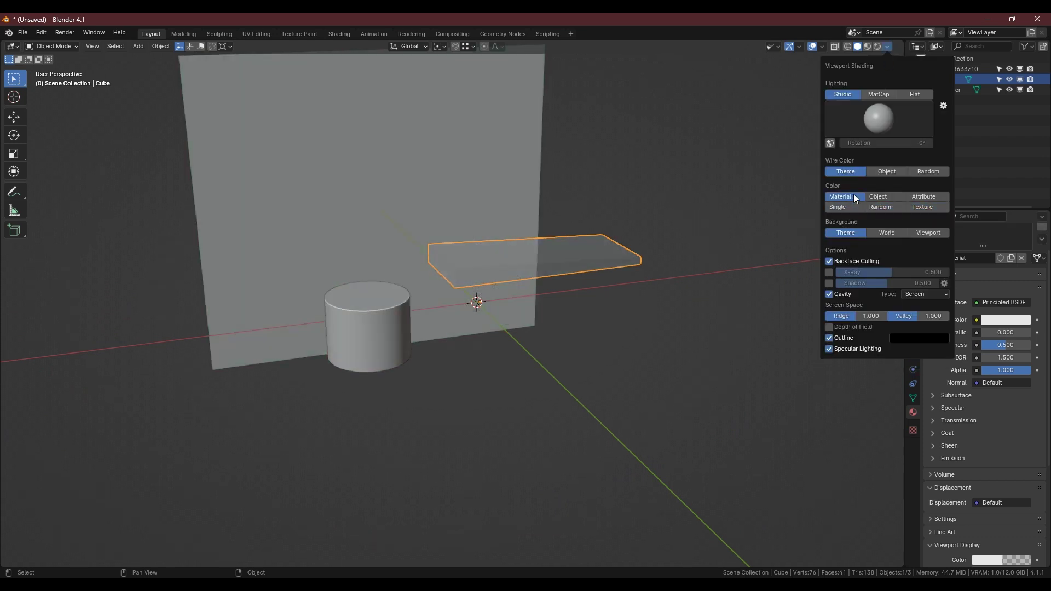
click(922, 197)
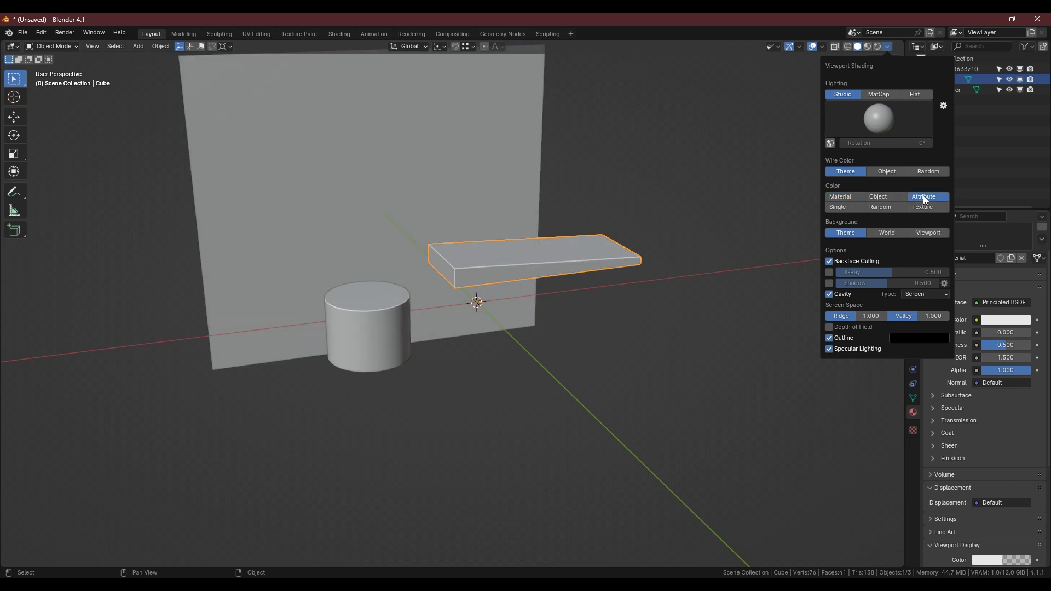
click(921, 205)
click(851, 195)
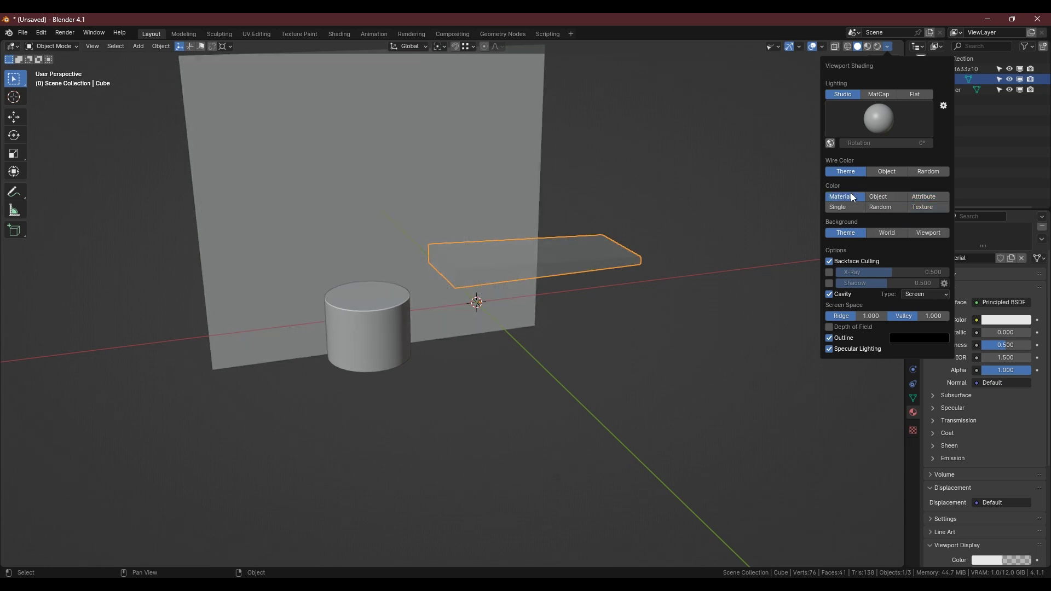
click(930, 208)
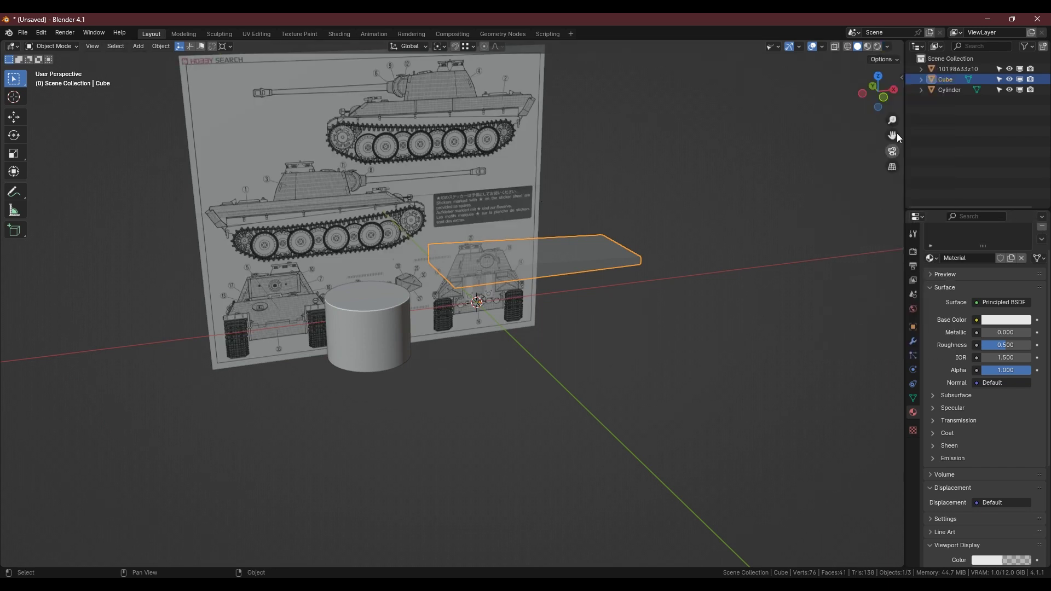
click(888, 46)
middle_drag(405, 153, 389, 242)
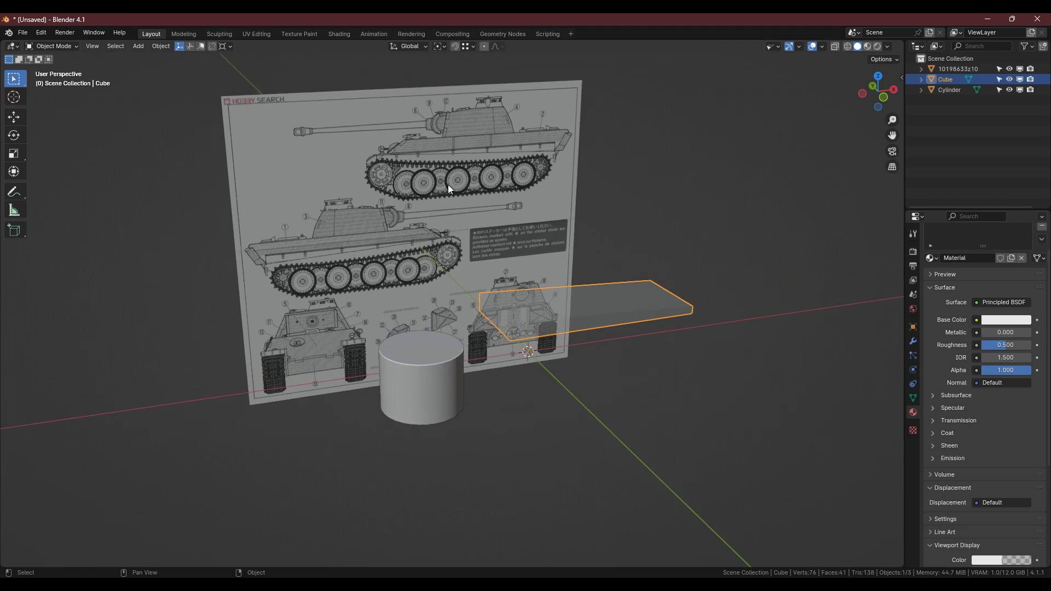